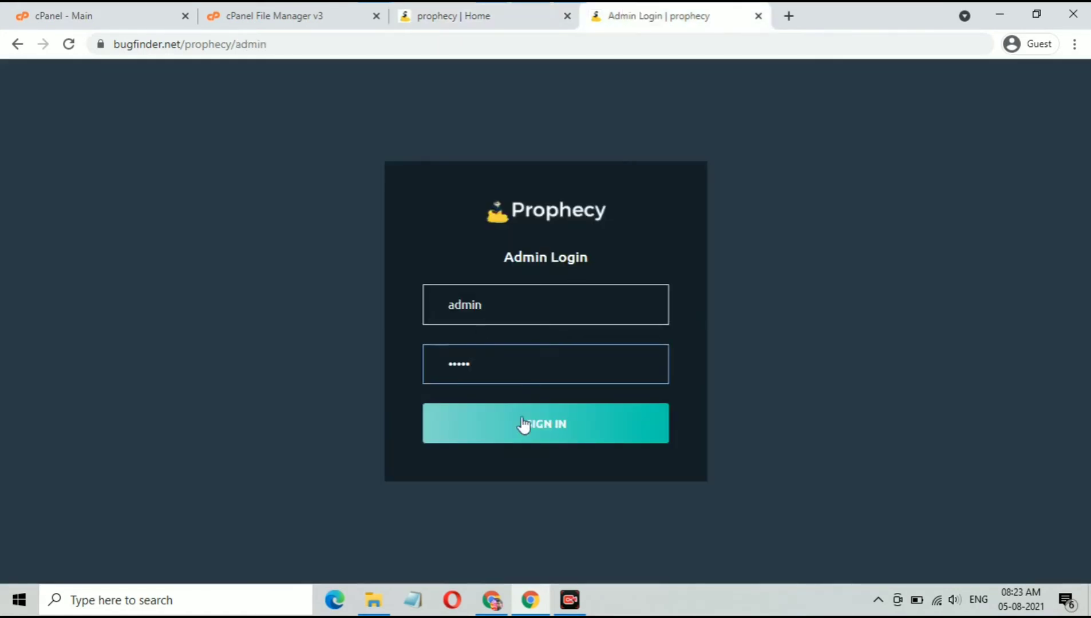
Sign in to the Prophecy admin panel and open the Tournament management page.
{"action": "left_click", "coordinate": [522, 428]}
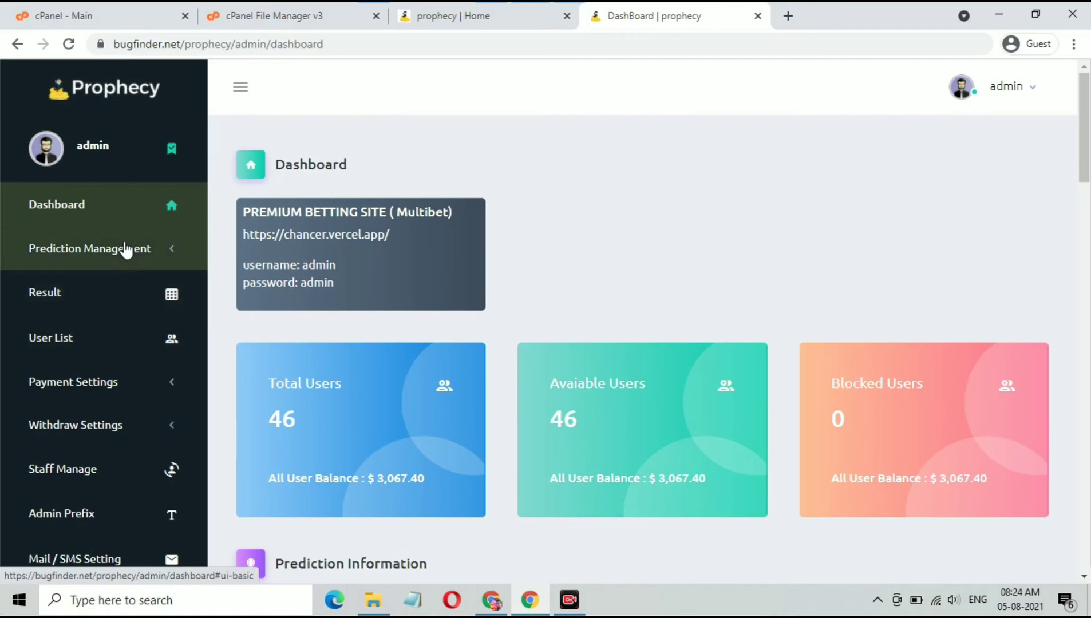
{"action": "left_click", "coordinate": [154, 251]}
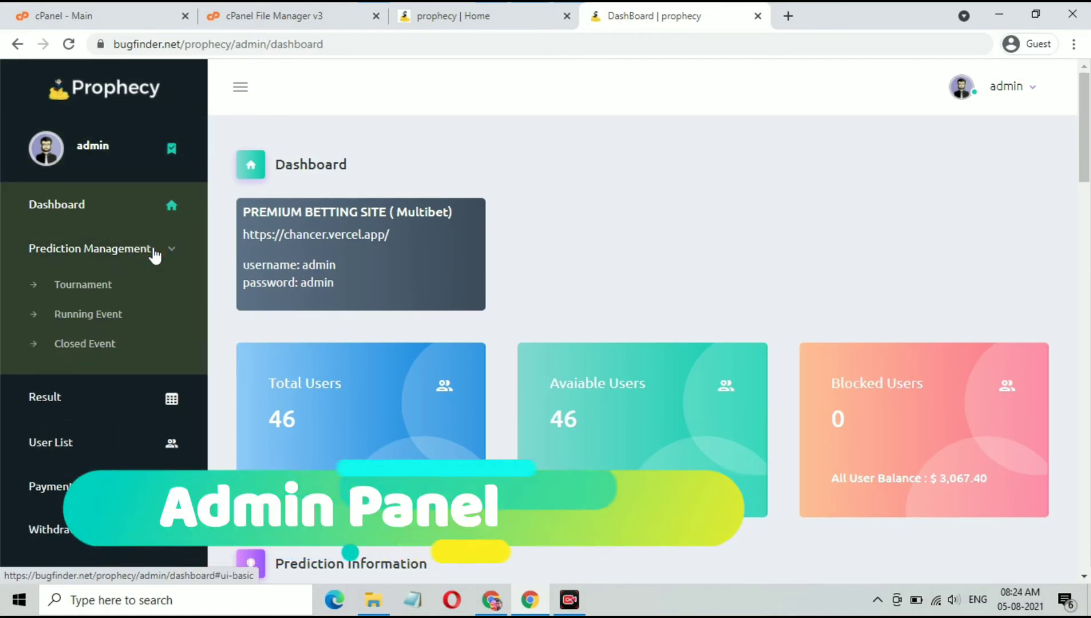
{"action": "left_click", "coordinate": [86, 285]}
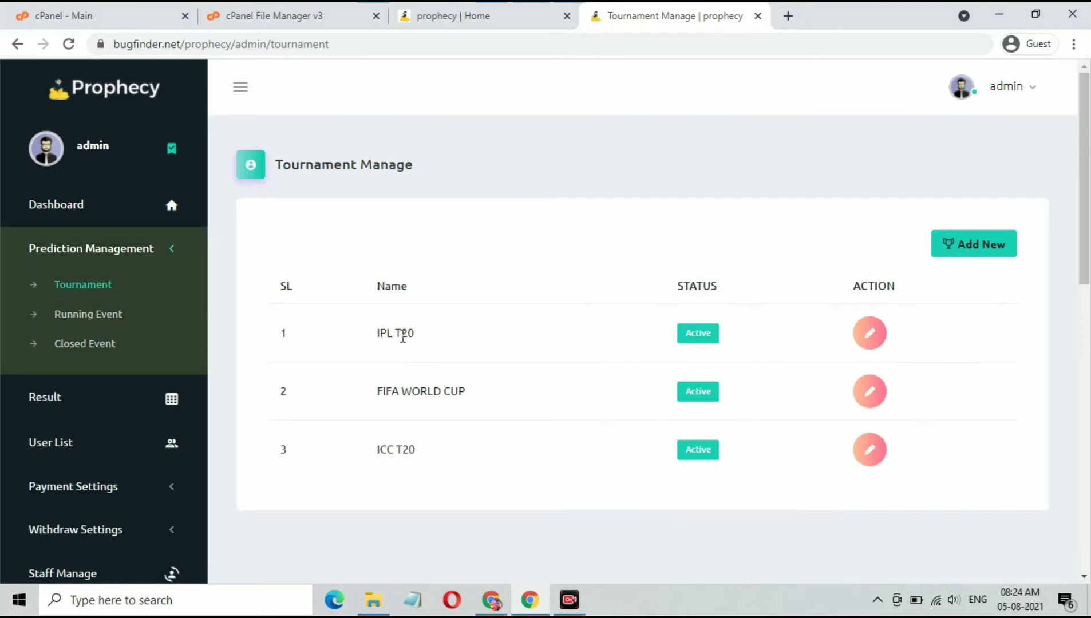
View the name and status fields of the new tournament form, and close it without saving.
{"action": "left_click", "coordinate": [957, 252]}
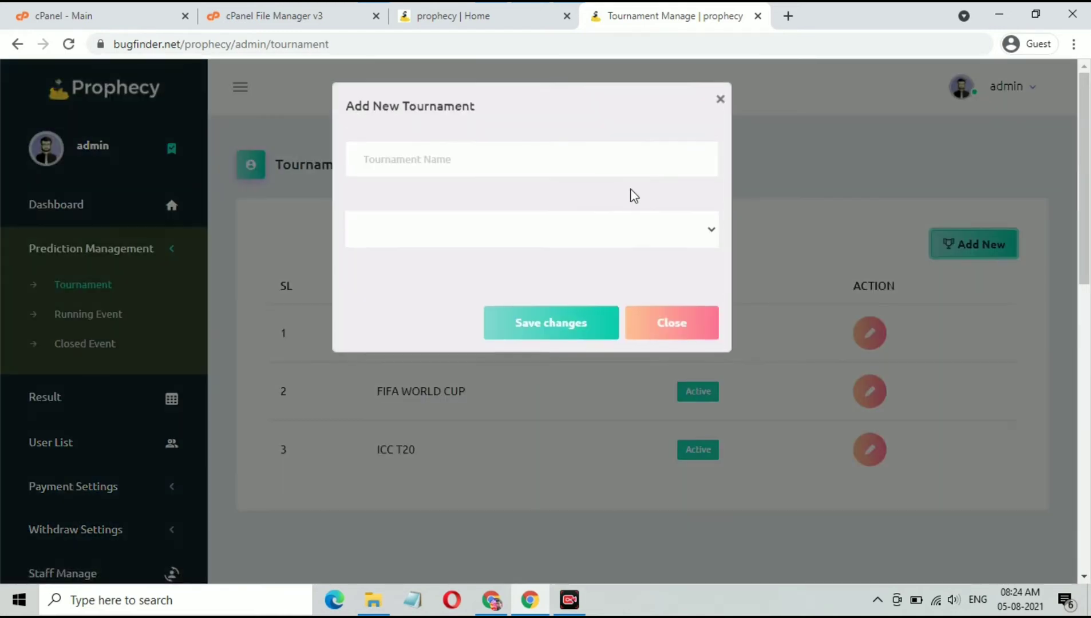
{"action": "left_click", "coordinate": [484, 164]}
{"action": "left_click", "coordinate": [479, 240]}
{"action": "left_click", "coordinate": [544, 203]}
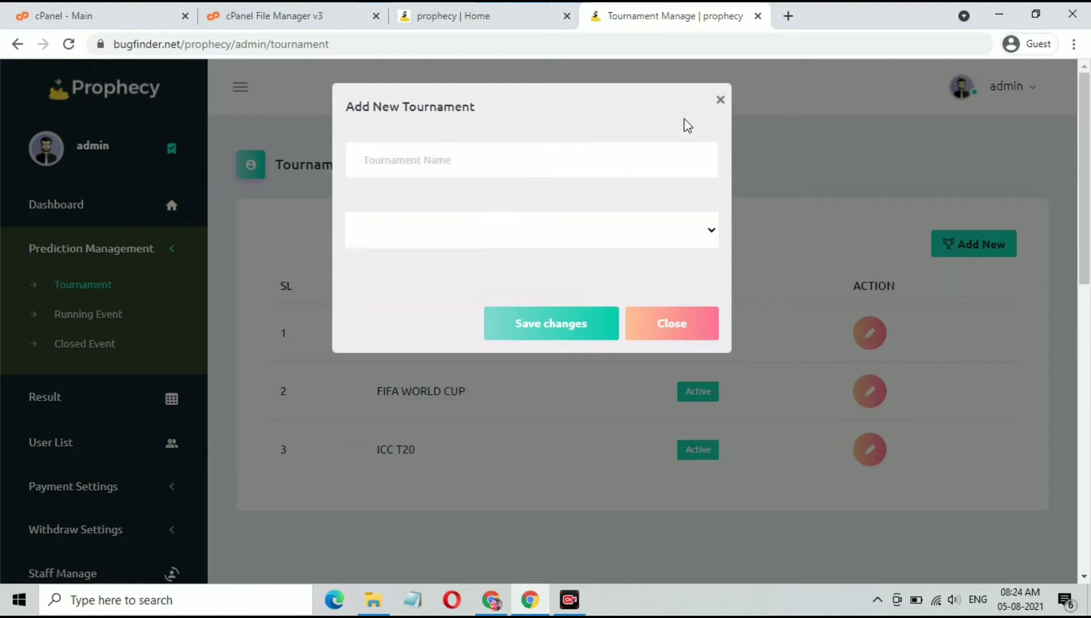
{"action": "left_click", "coordinate": [720, 100]}
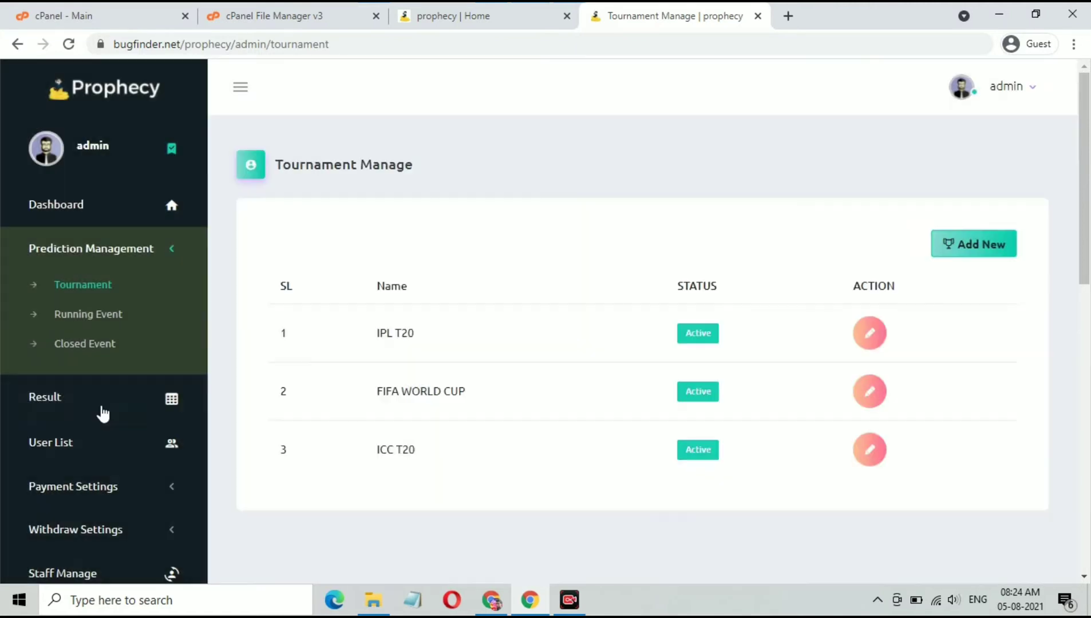
Open the payment gateway settings and look through the whole list of payment methods.
{"action": "scroll", "coordinate": [105, 408], "scroll_direction": "down", "scroll_amount": 2}
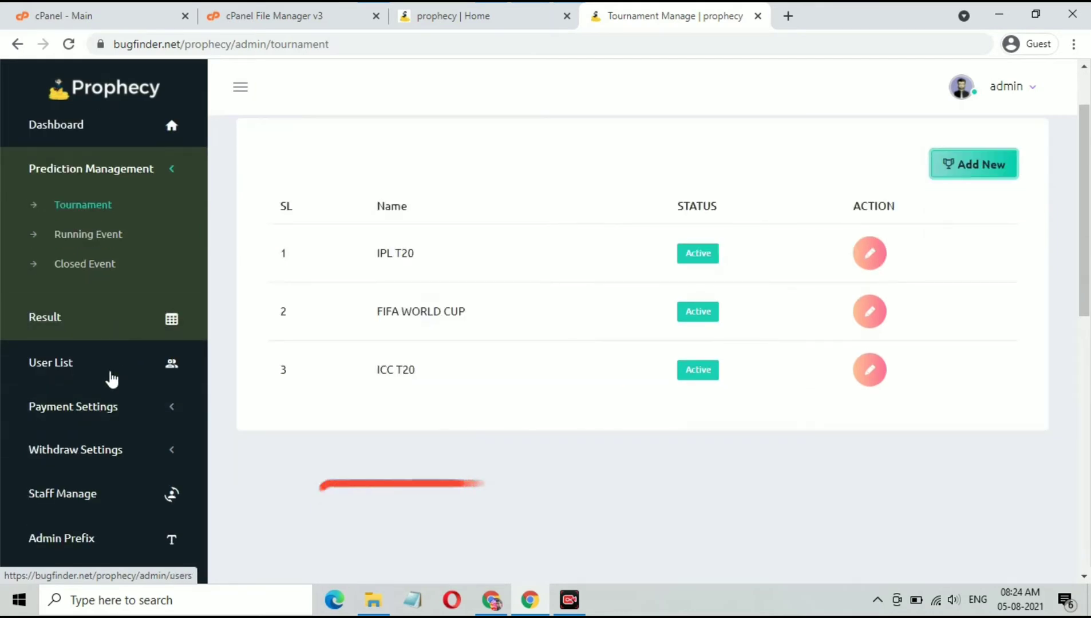
{"action": "left_click", "coordinate": [109, 408]}
{"action": "scroll", "coordinate": [111, 412], "scroll_direction": "down", "scroll_amount": 3}
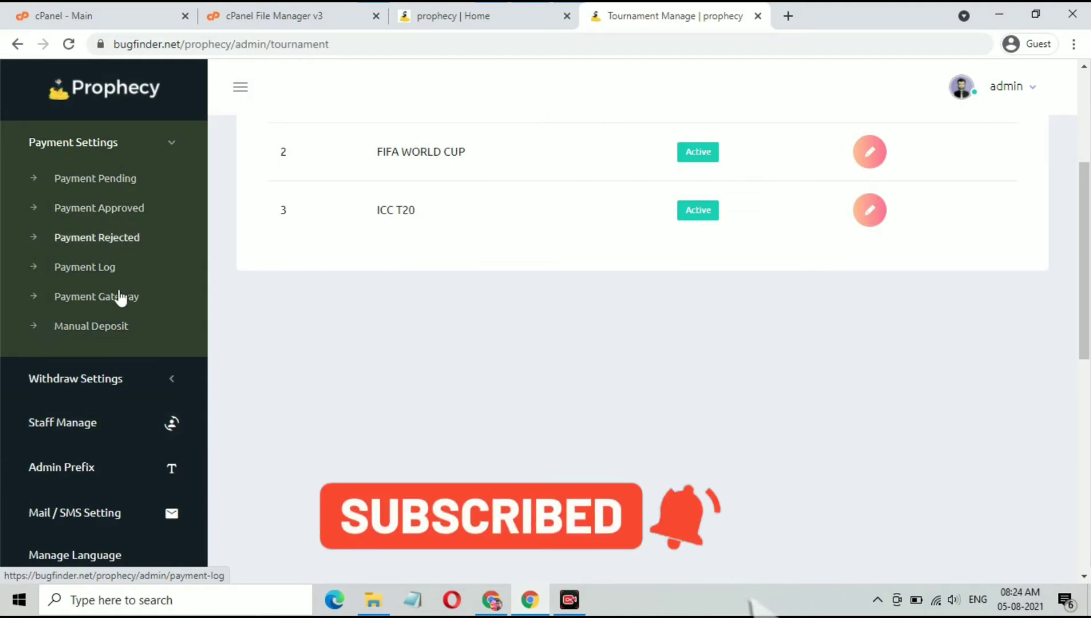
{"action": "left_click", "coordinate": [119, 300]}
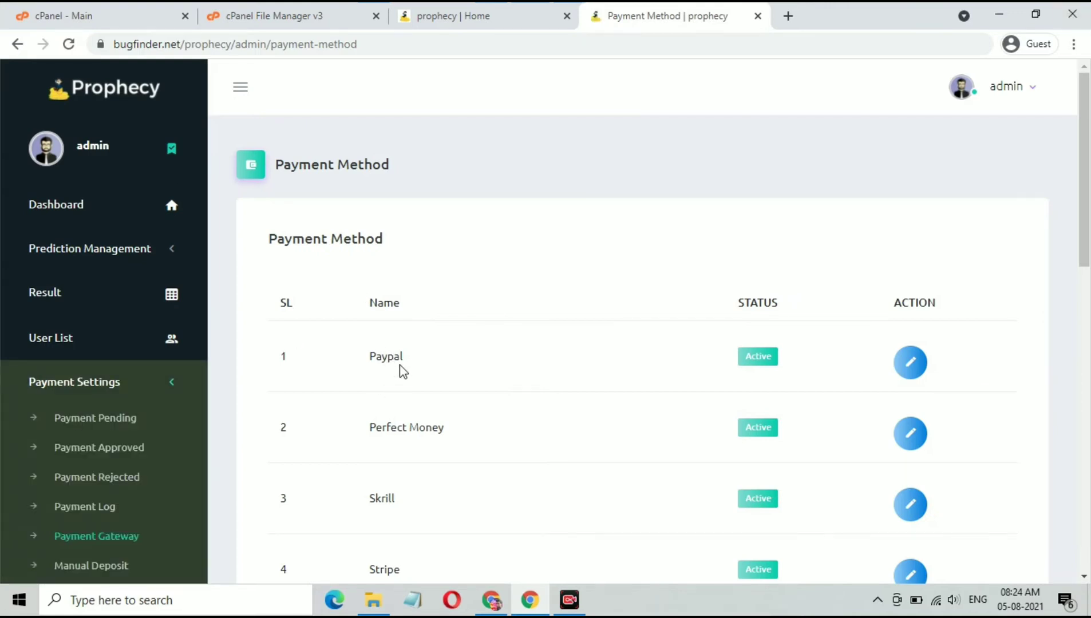
{"action": "scroll", "coordinate": [403, 370], "scroll_direction": "down", "scroll_amount": 10}
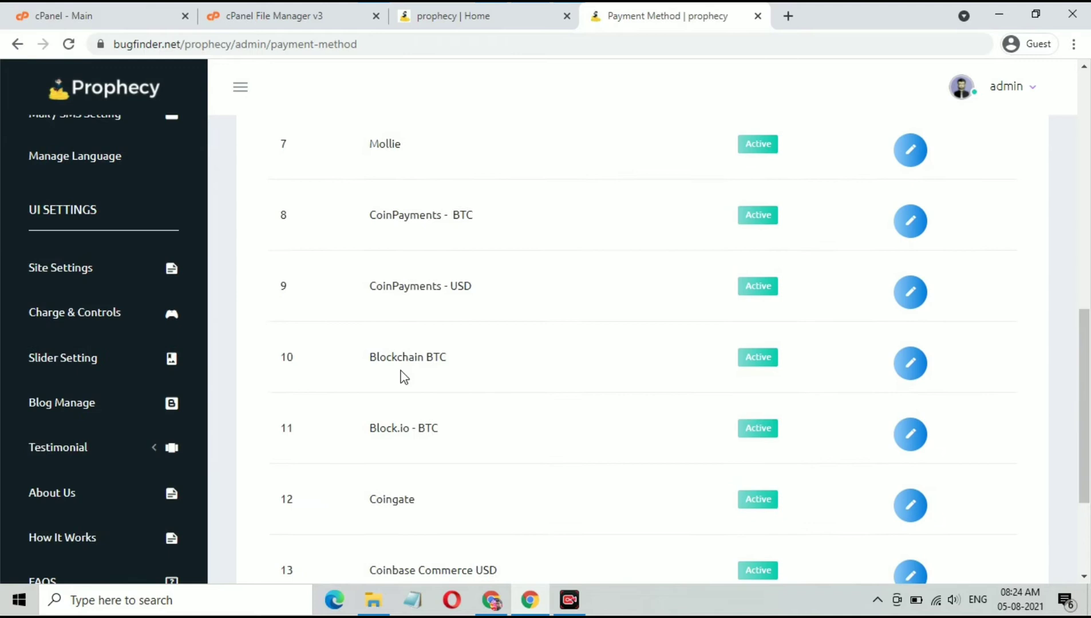
{"action": "scroll", "coordinate": [403, 376], "scroll_direction": "down", "scroll_amount": 3}
{"action": "scroll", "coordinate": [403, 405], "scroll_direction": "up", "scroll_amount": 10}
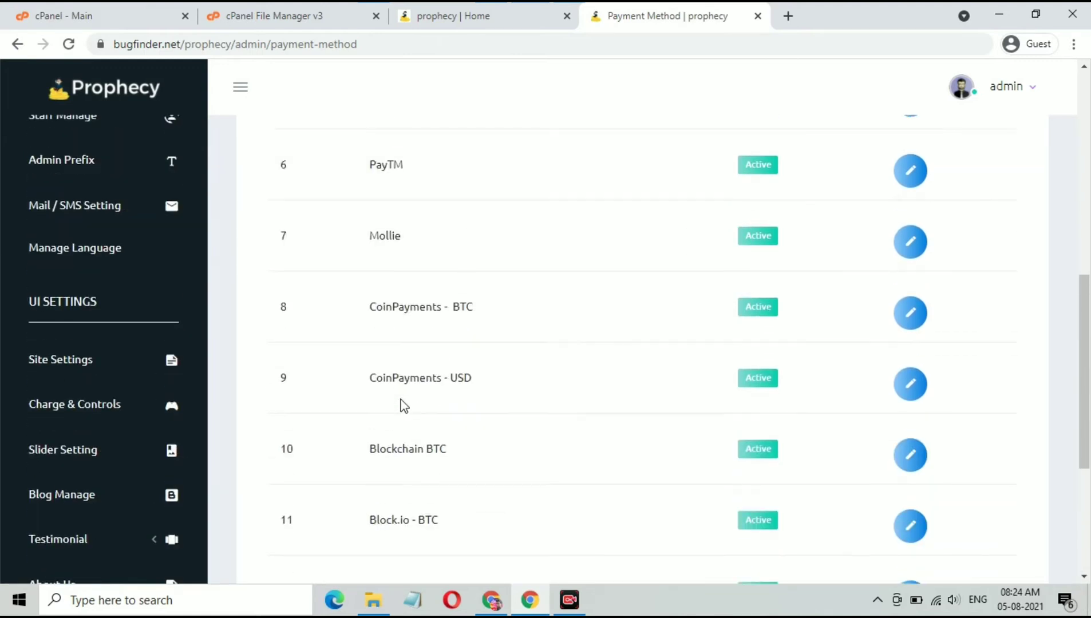
{"action": "scroll", "coordinate": [403, 405], "scroll_direction": "up", "scroll_amount": 4}
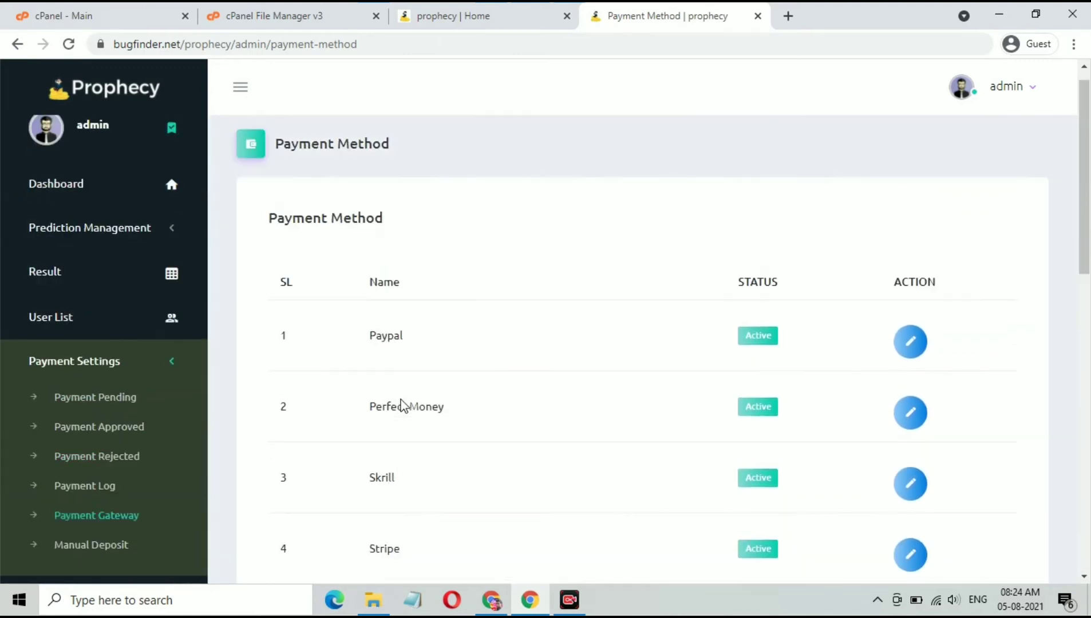
Open the withdraw method list and bring up the form for adding a new withdraw method.
{"action": "scroll", "coordinate": [81, 479], "scroll_direction": "down", "scroll_amount": 4}
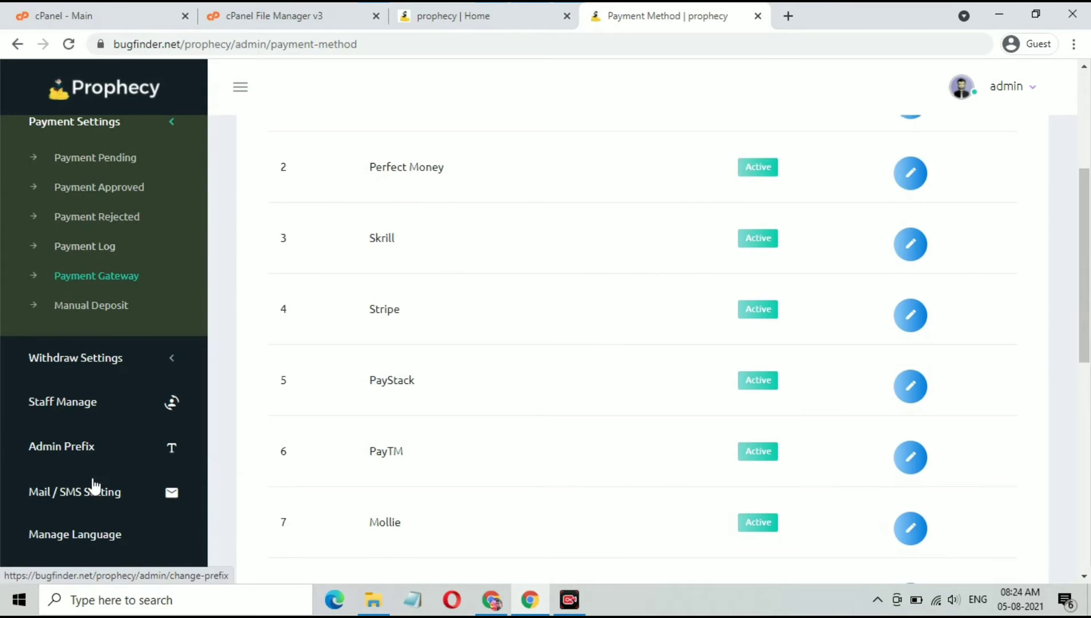
{"action": "left_click", "coordinate": [116, 362]}
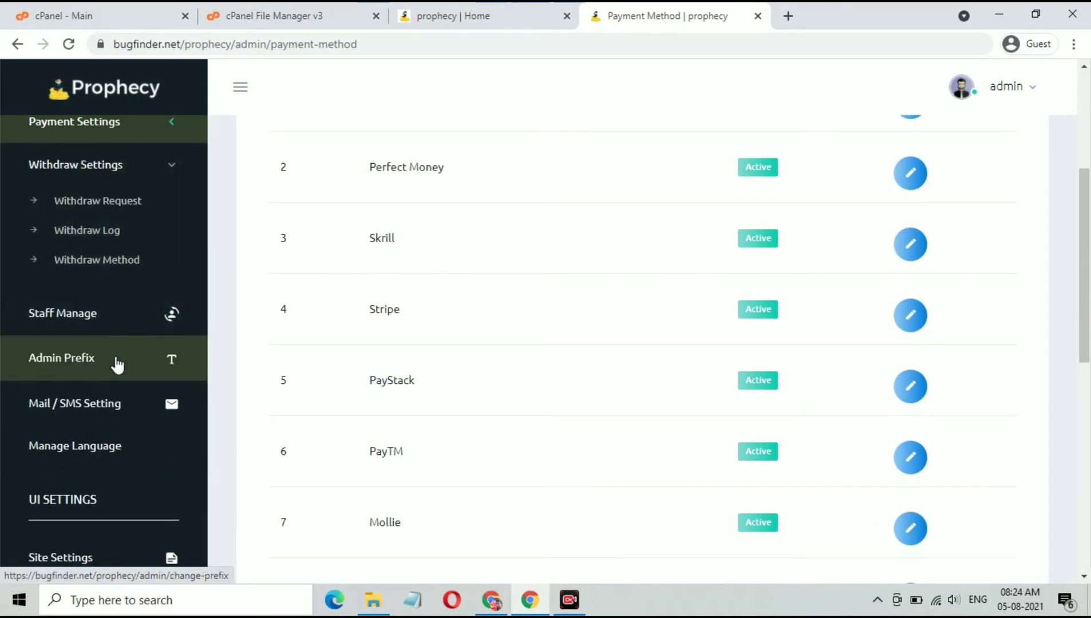
{"action": "left_click", "coordinate": [103, 264]}
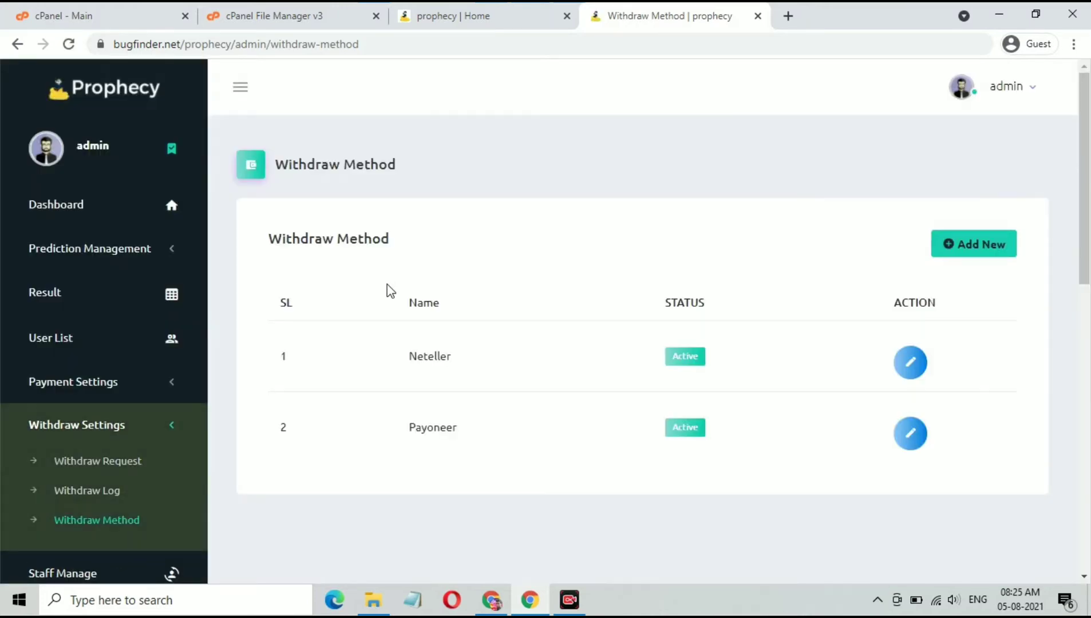
{"action": "left_click", "coordinate": [996, 248]}
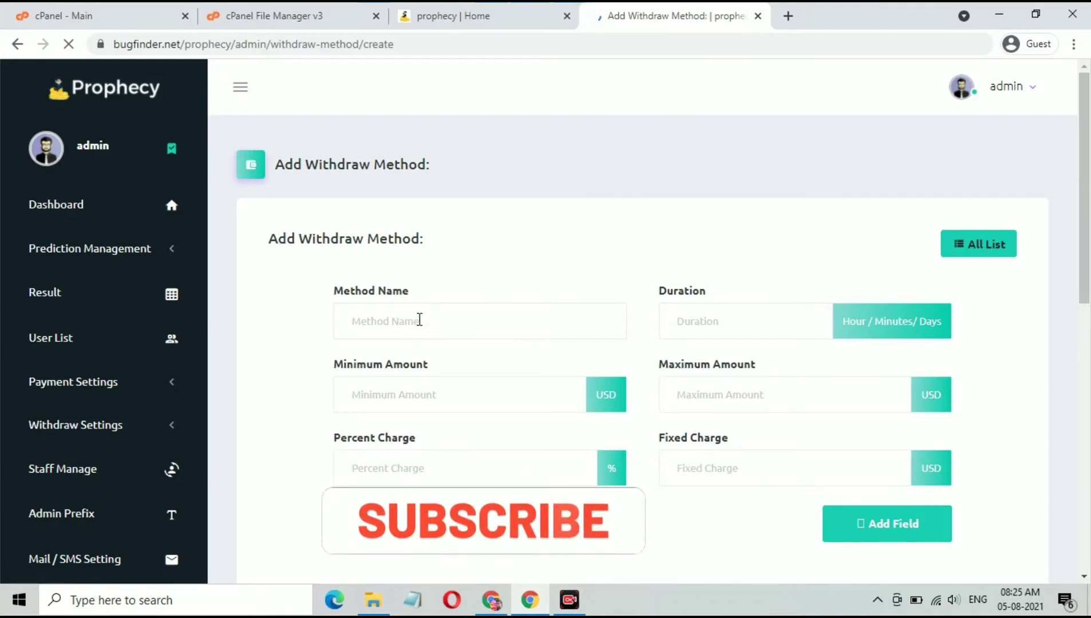
{"action": "left_click", "coordinate": [679, 325]}
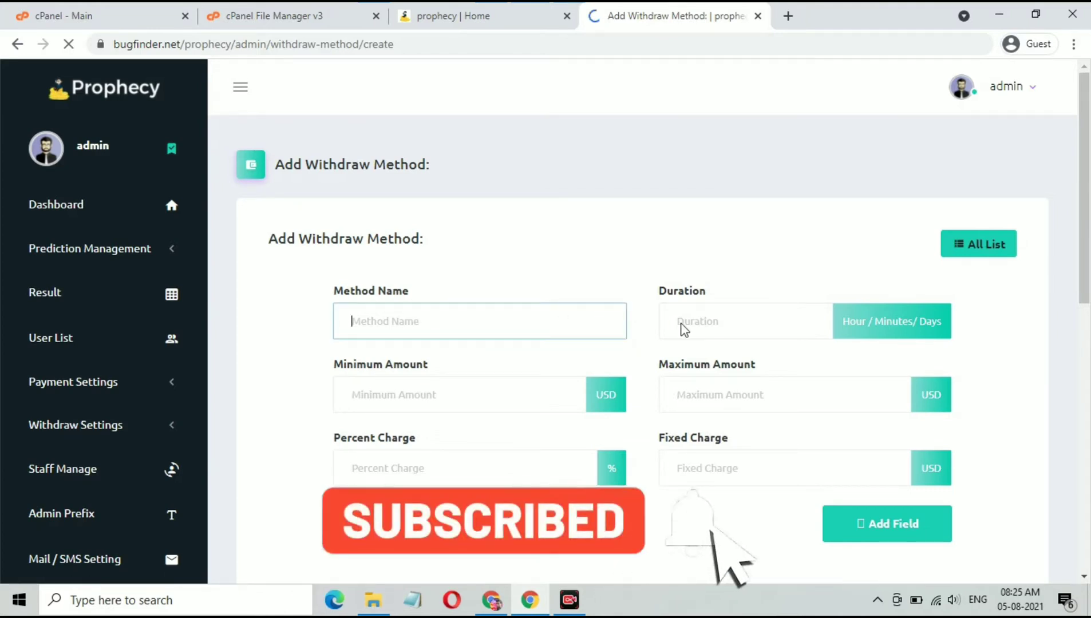
Examine the fields of the new withdraw method form and the remaining admin and UI settings entries.
{"action": "scroll", "coordinate": [455, 389], "scroll_direction": "down", "scroll_amount": 3}
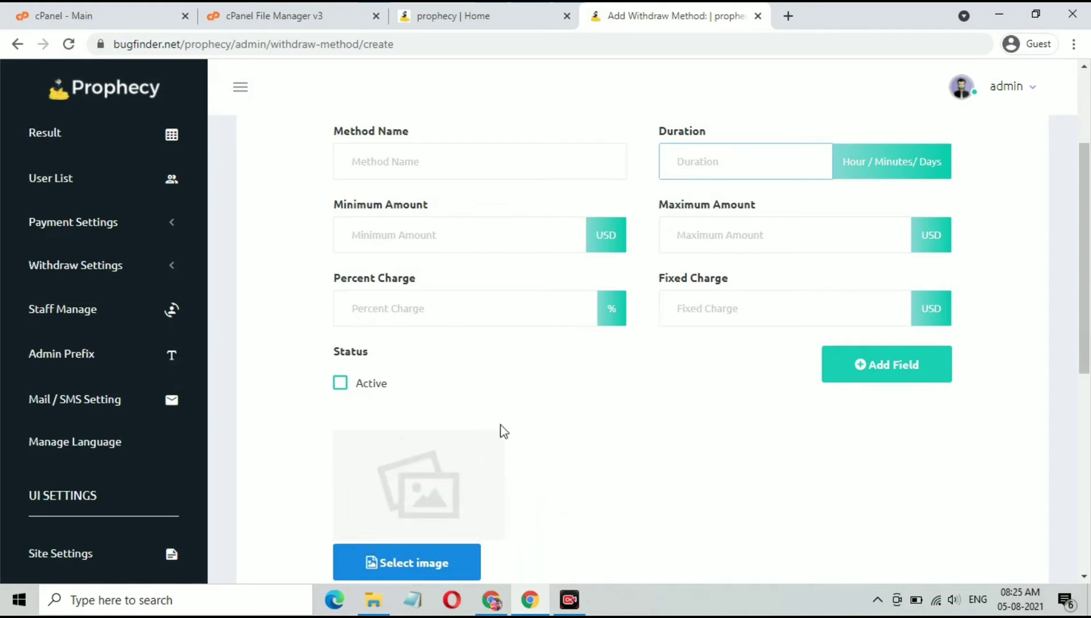
{"action": "scroll", "coordinate": [492, 425], "scroll_direction": "down", "scroll_amount": 5}
{"action": "scroll", "coordinate": [379, 360], "scroll_direction": "up", "scroll_amount": 5}
{"action": "scroll", "coordinate": [677, 406], "scroll_direction": "up", "scroll_amount": 3}
{"action": "scroll", "coordinate": [172, 469], "scroll_direction": "down", "scroll_amount": 4}
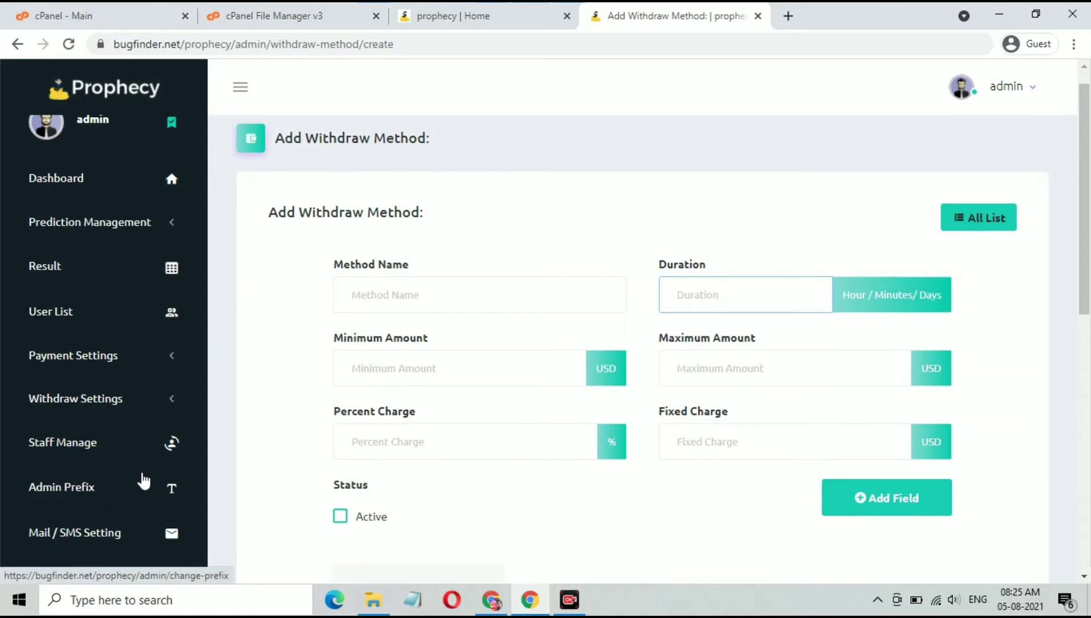
{"action": "scroll", "coordinate": [88, 428], "scroll_direction": "down", "scroll_amount": 4}
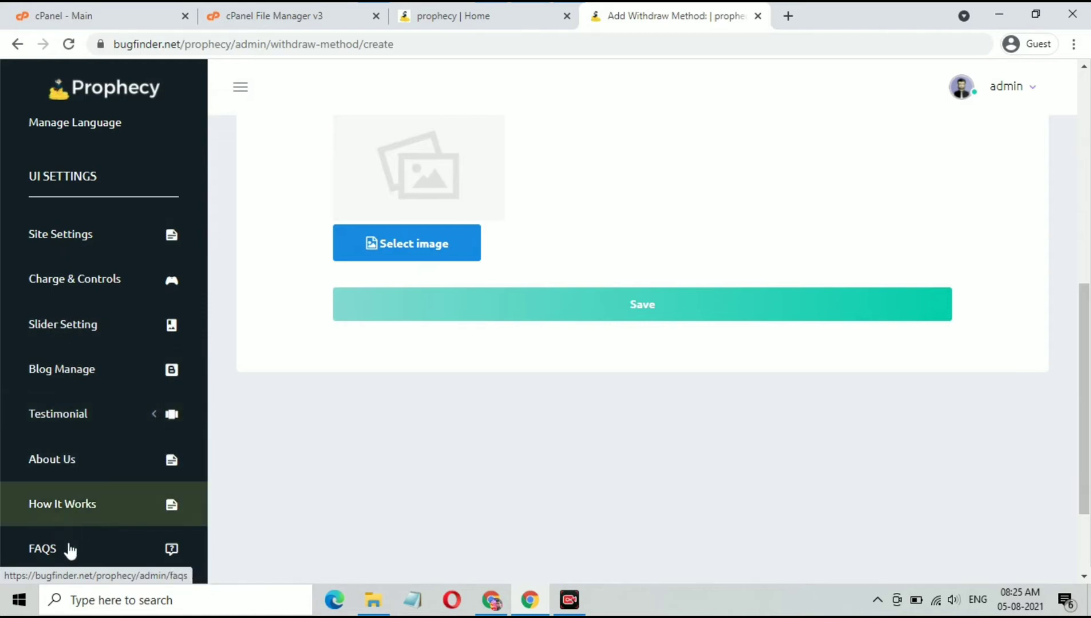
{"action": "scroll", "coordinate": [125, 398], "scroll_direction": "up", "scroll_amount": 3}
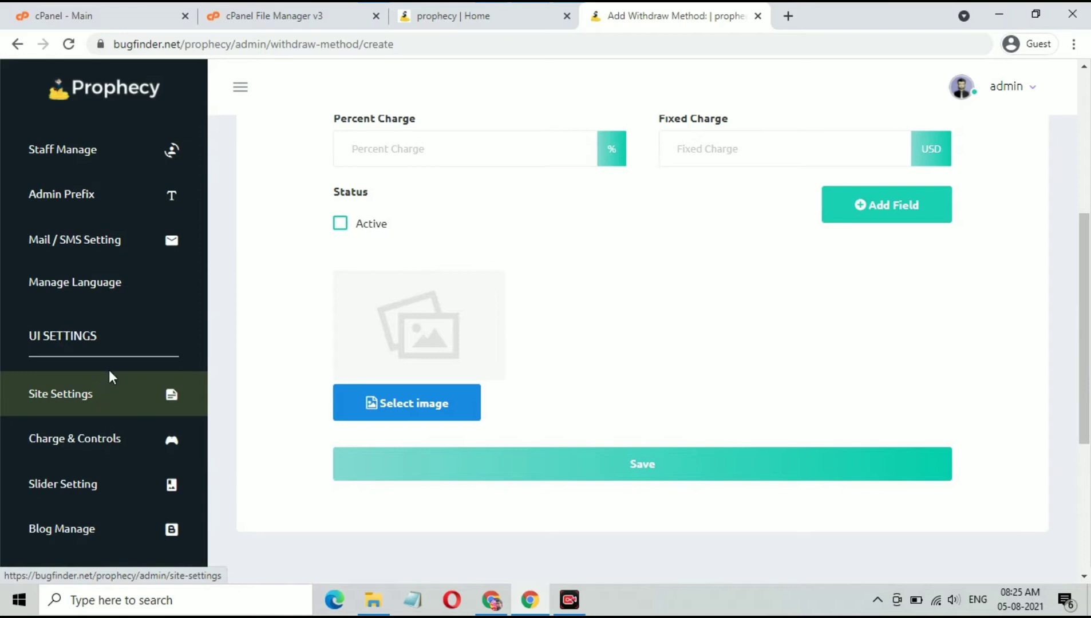
{"action": "scroll", "coordinate": [111, 377], "scroll_direction": "up", "scroll_amount": 6}
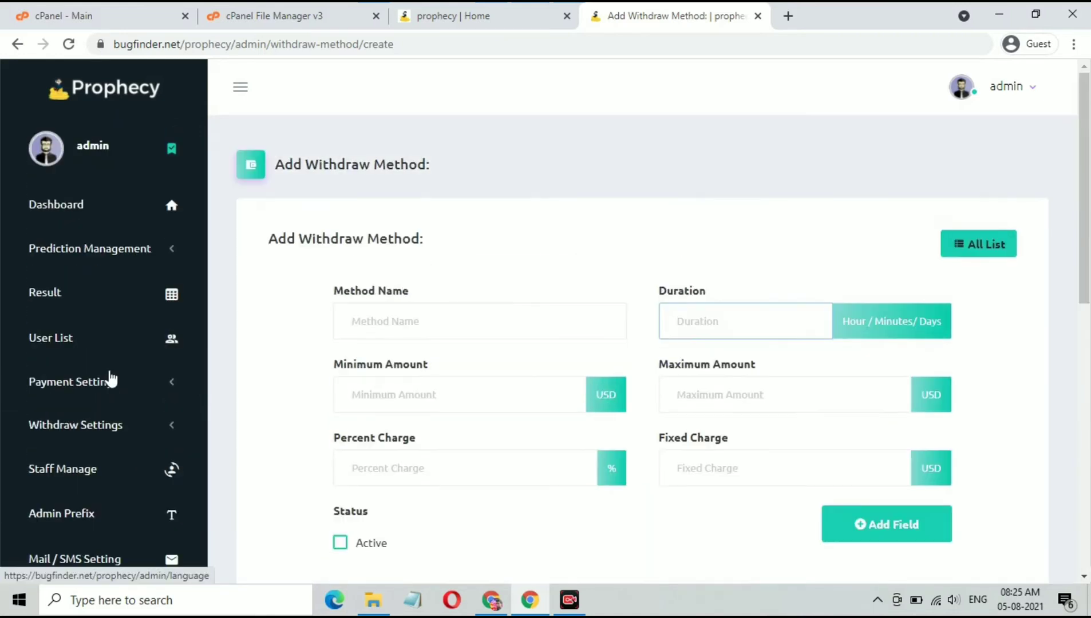
Close both Prophecy demo pages and extract Prophecy-Online-Prediction-Management-System.zip into /public_html/test.smmdemo.xyz in the cPanel File Manager.
{"action": "left_click", "coordinate": [759, 17]}
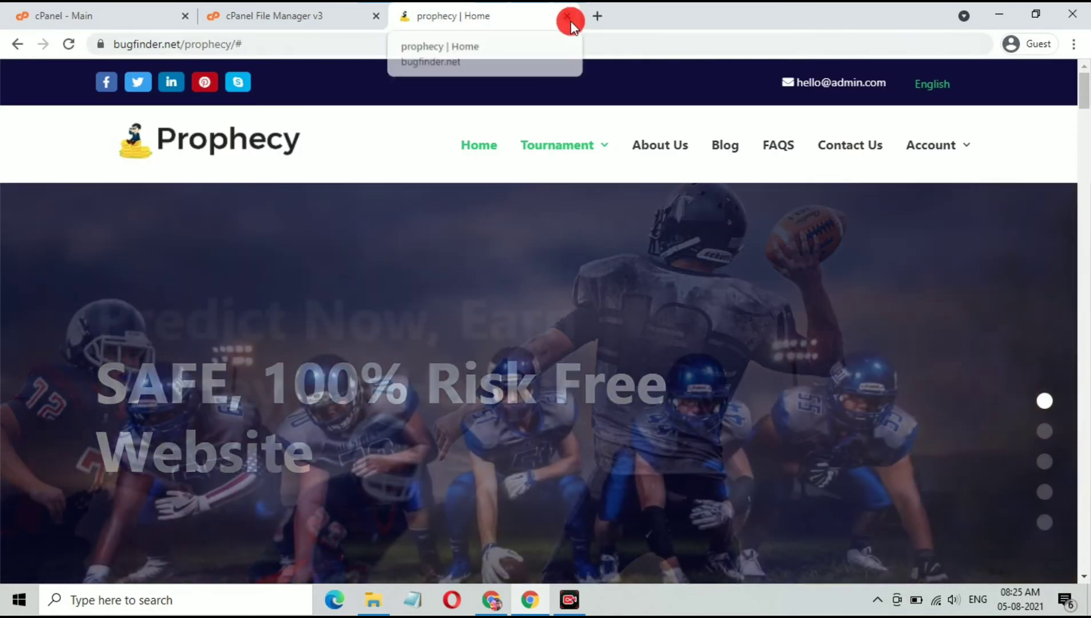
{"action": "left_click", "coordinate": [567, 17]}
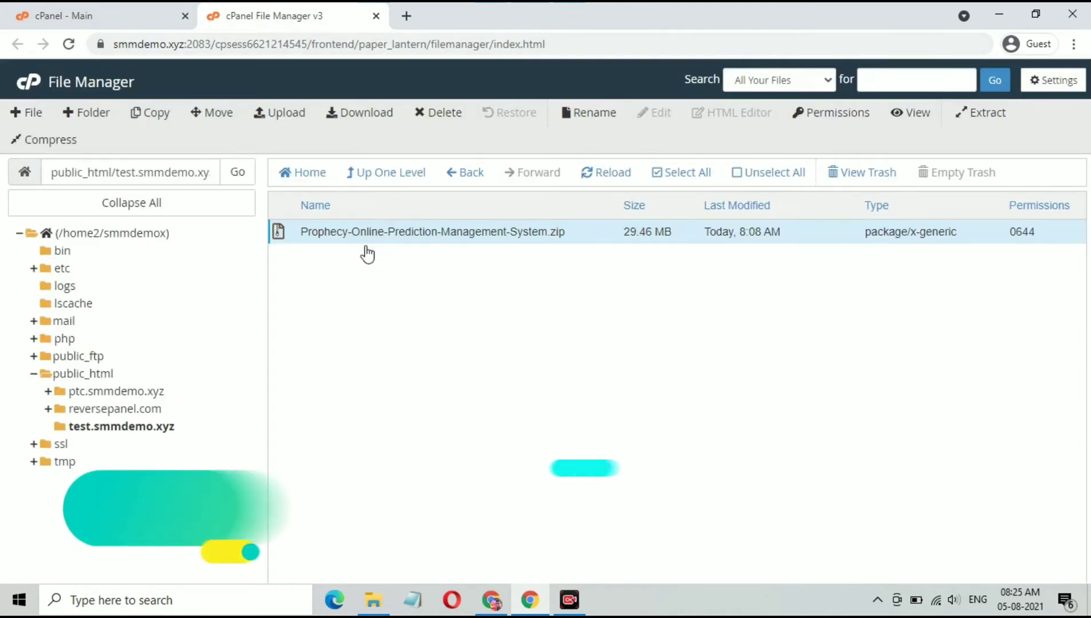
{"action": "right_click", "coordinate": [407, 235]}
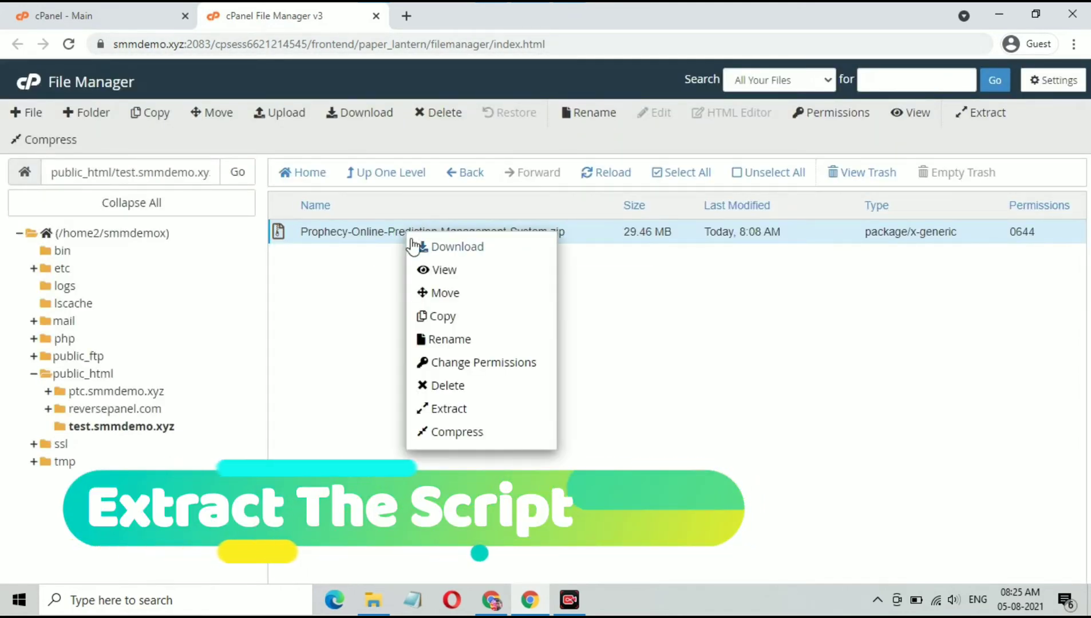
{"action": "left_click", "coordinate": [454, 410]}
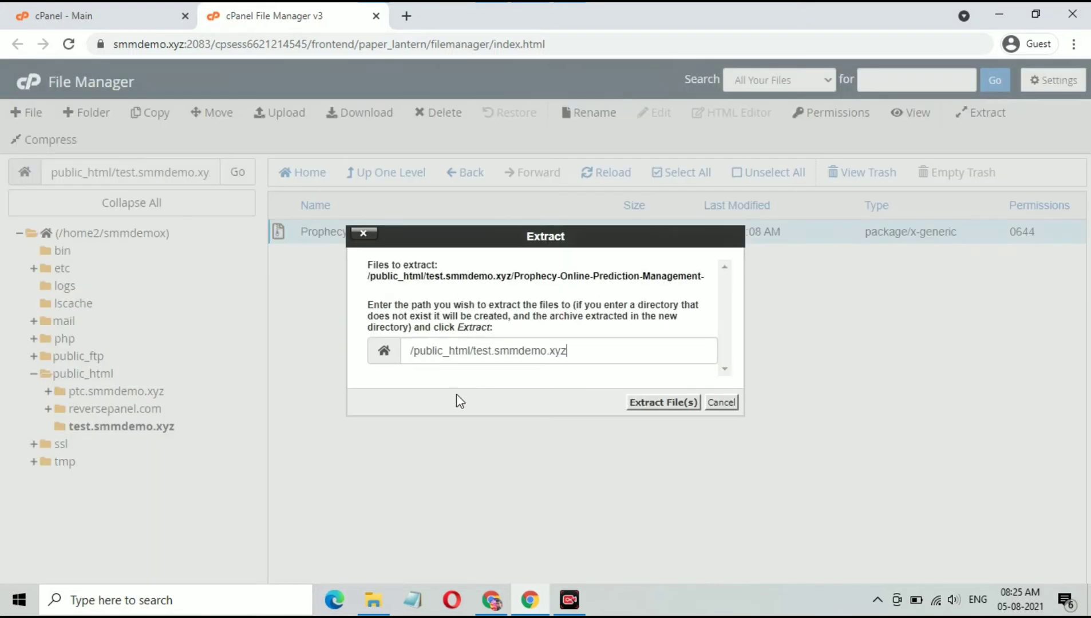
{"action": "left_click", "coordinate": [660, 408]}
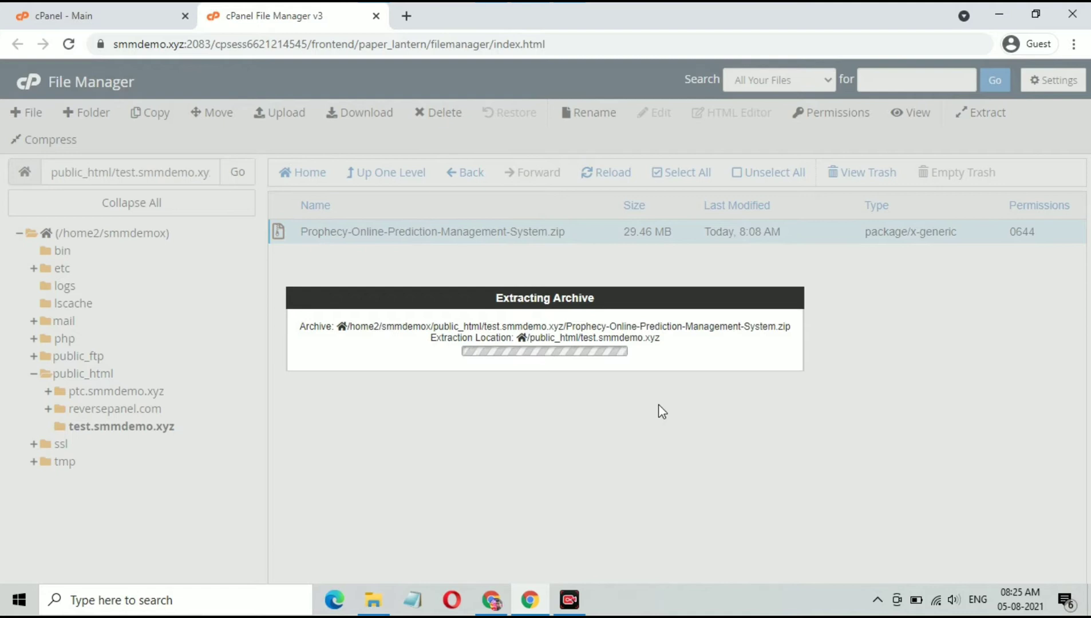
{"action": "left_click", "coordinate": [804, 485]}
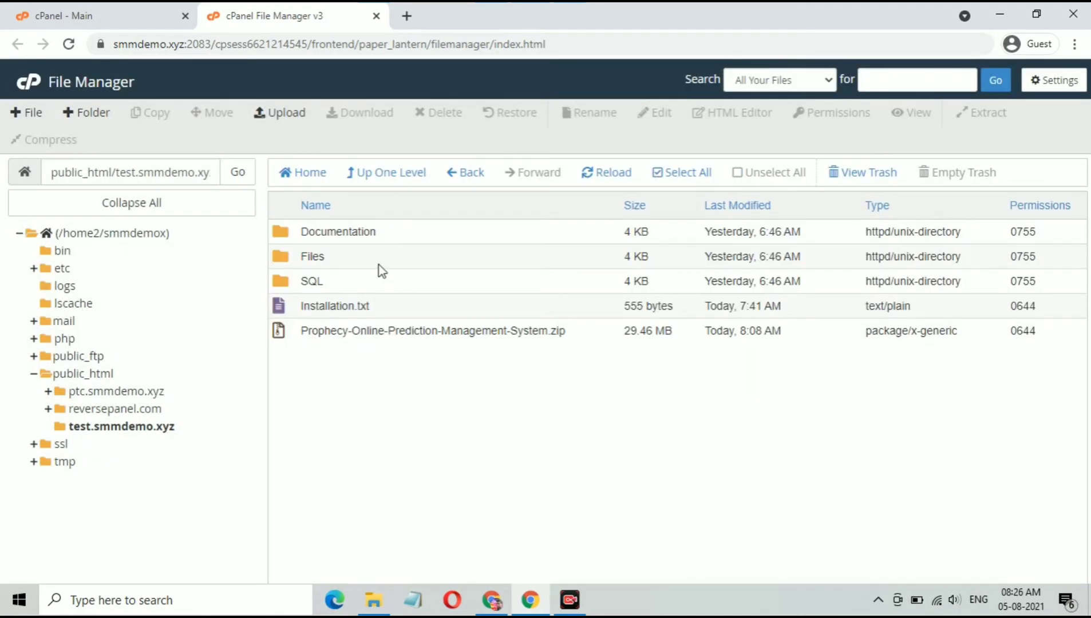
Move the Documentation folder and the Installation.txt file to the trash.
{"action": "left_click", "coordinate": [396, 234]}
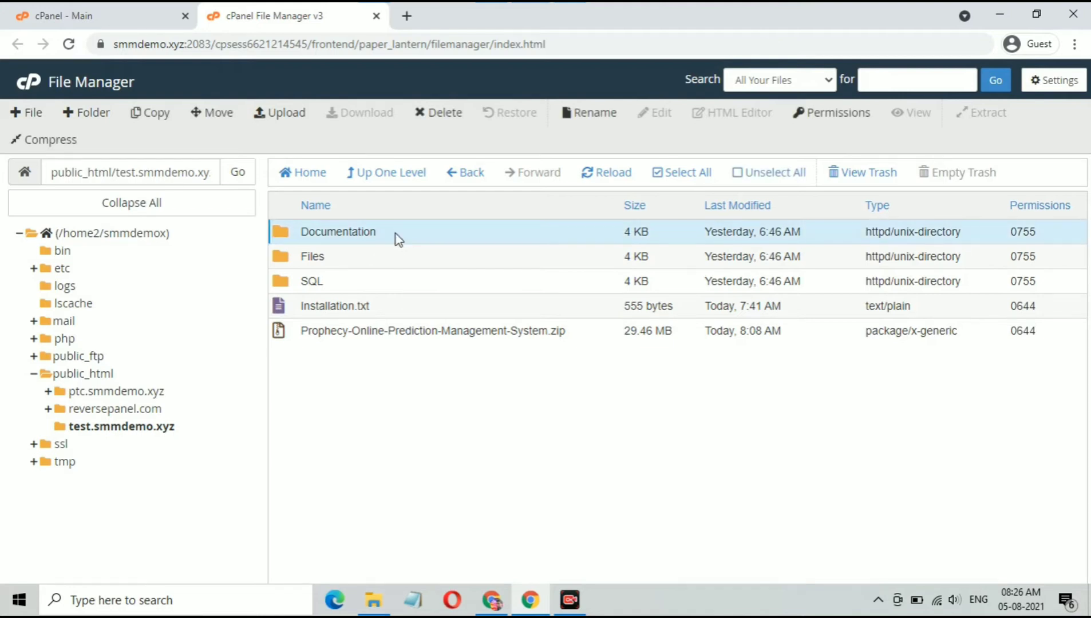
{"action": "left_click", "coordinate": [381, 301], "text": "ctrl"}
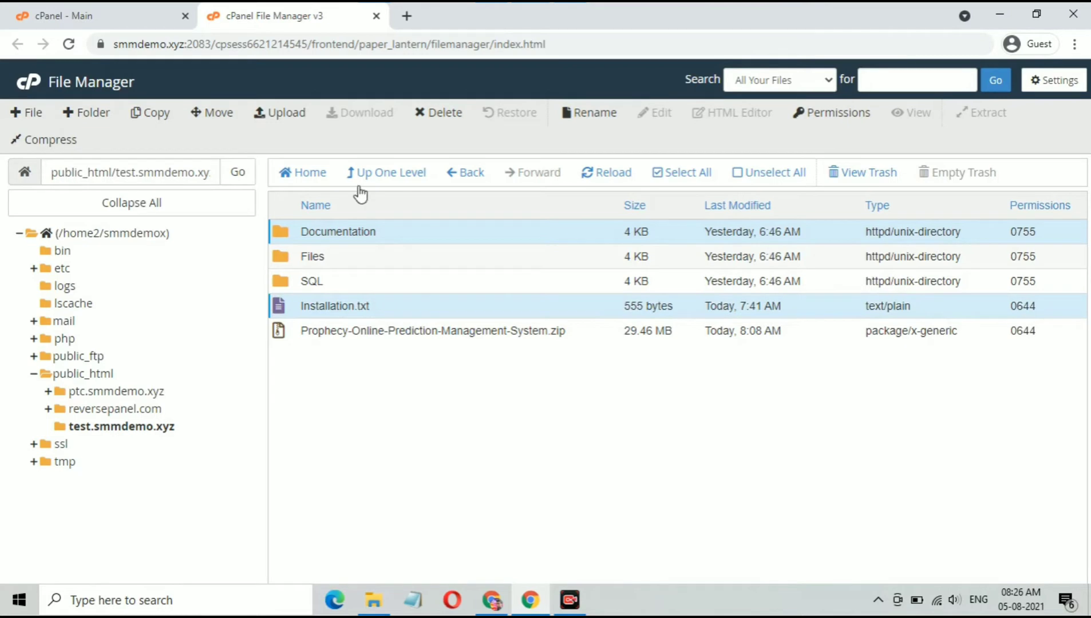
{"action": "left_click", "coordinate": [421, 110]}
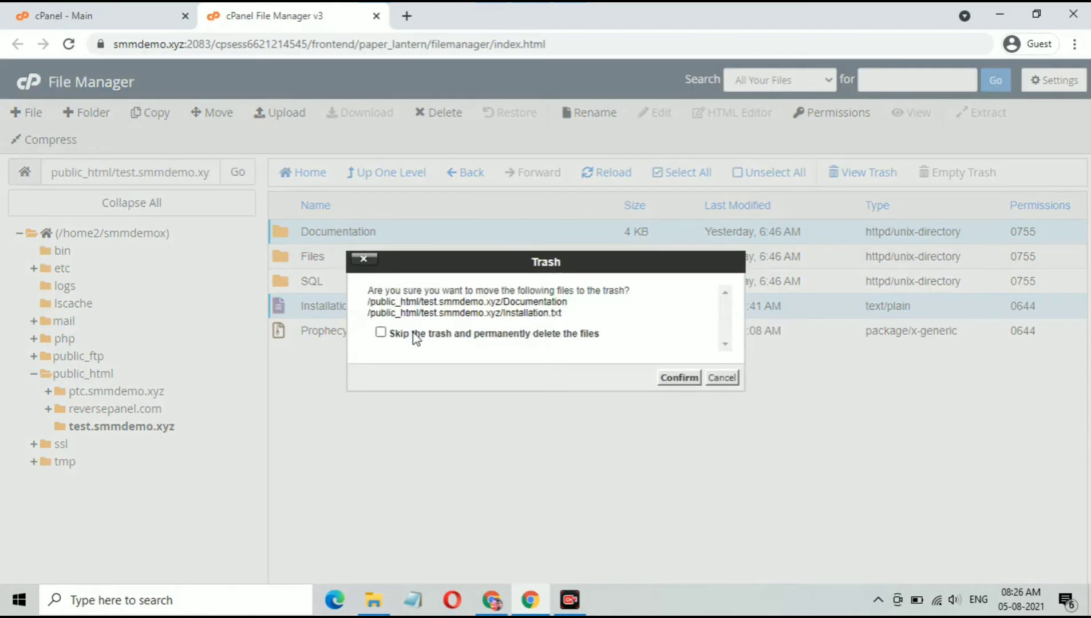
{"action": "left_click", "coordinate": [688, 384]}
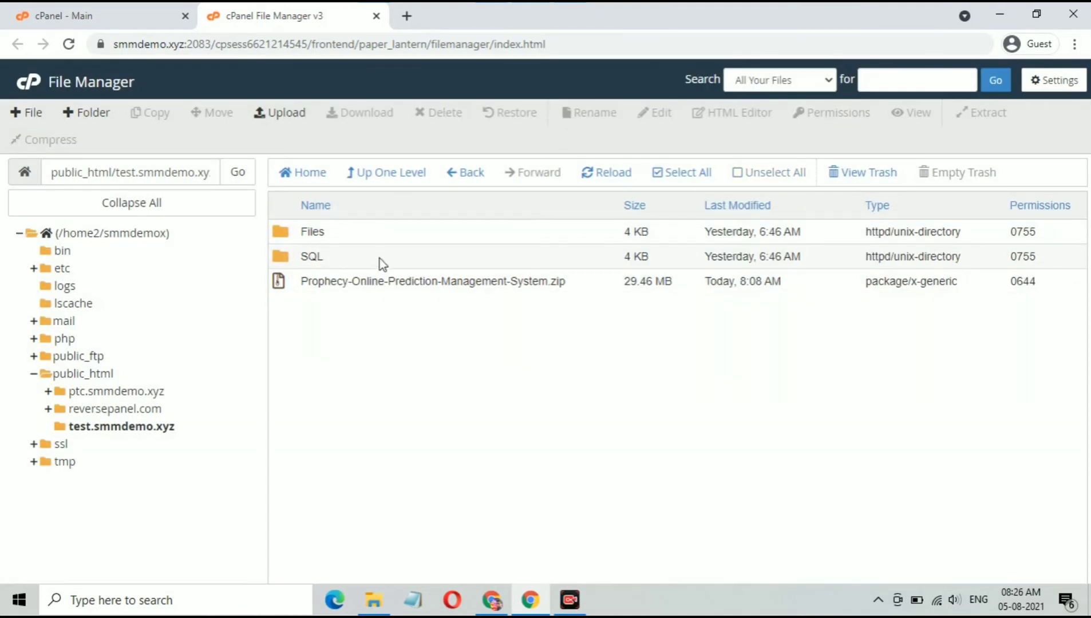
Move everything inside the Files folder up to /public_html/test.smmdemo.xyz.
{"action": "double_click", "coordinate": [385, 233]}
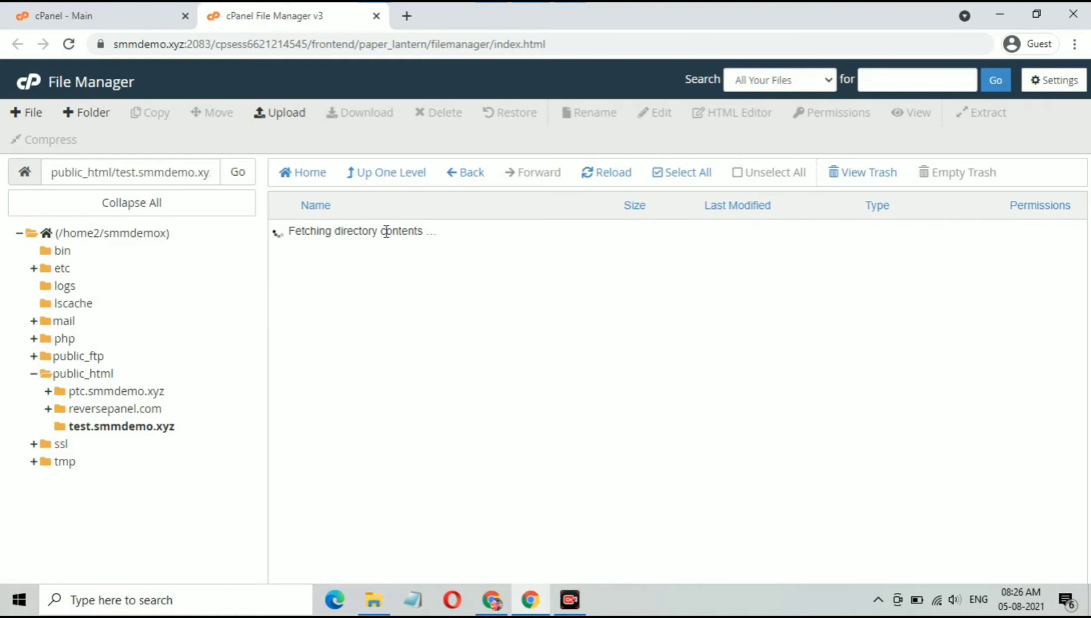
{"action": "left_click", "coordinate": [676, 172]}
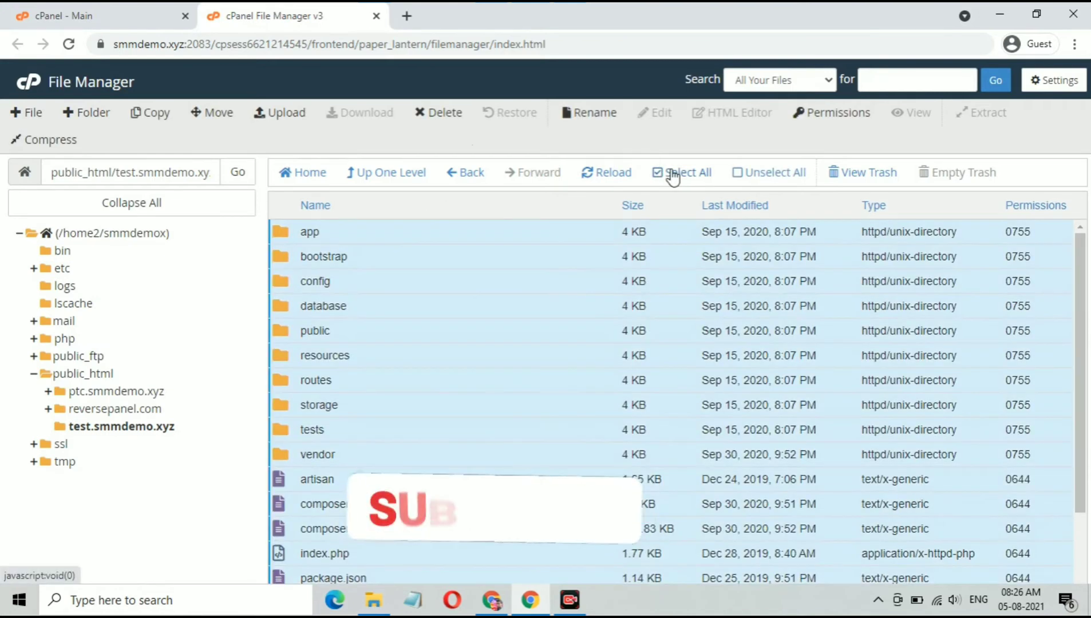
{"action": "left_click", "coordinate": [220, 115]}
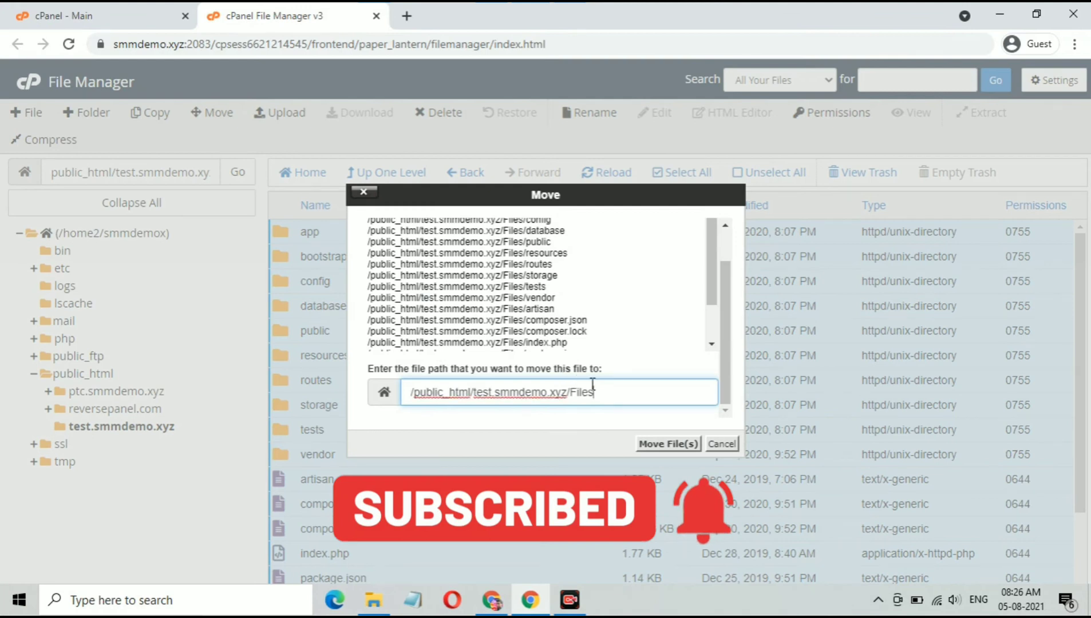
{"action": "key", "text": "BackSpace"}
{"action": "key", "text": "BackSpace"}
{"action": "key", "text": "BackSpace"}
{"action": "key", "text": "BackSpace"}
{"action": "key", "text": "BackSpace"}
{"action": "key", "text": "BackSpace"}
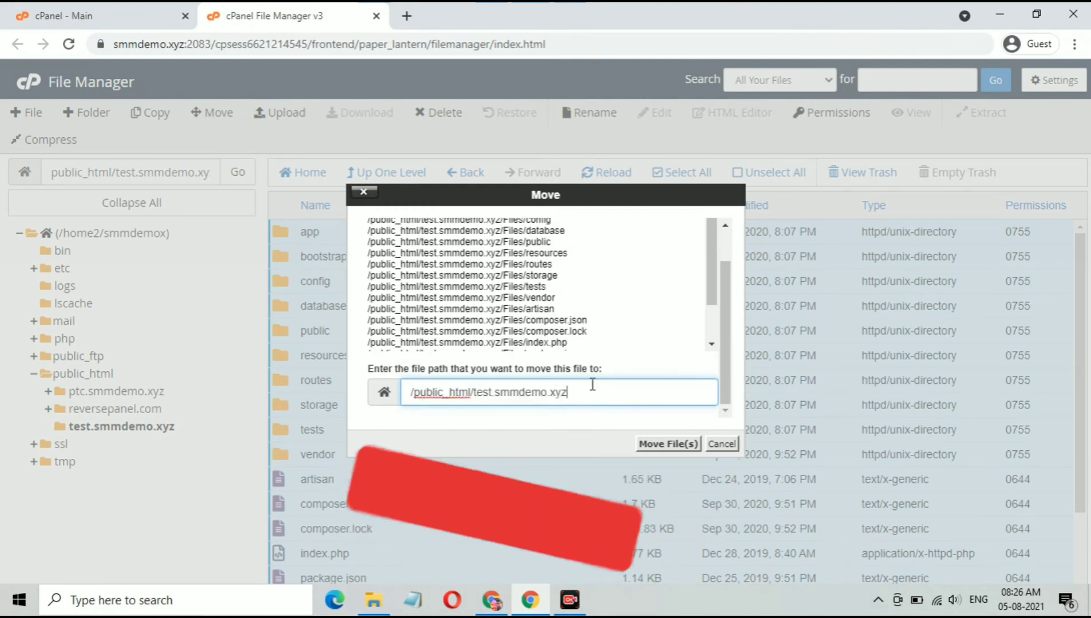
{"action": "left_click", "coordinate": [643, 451]}
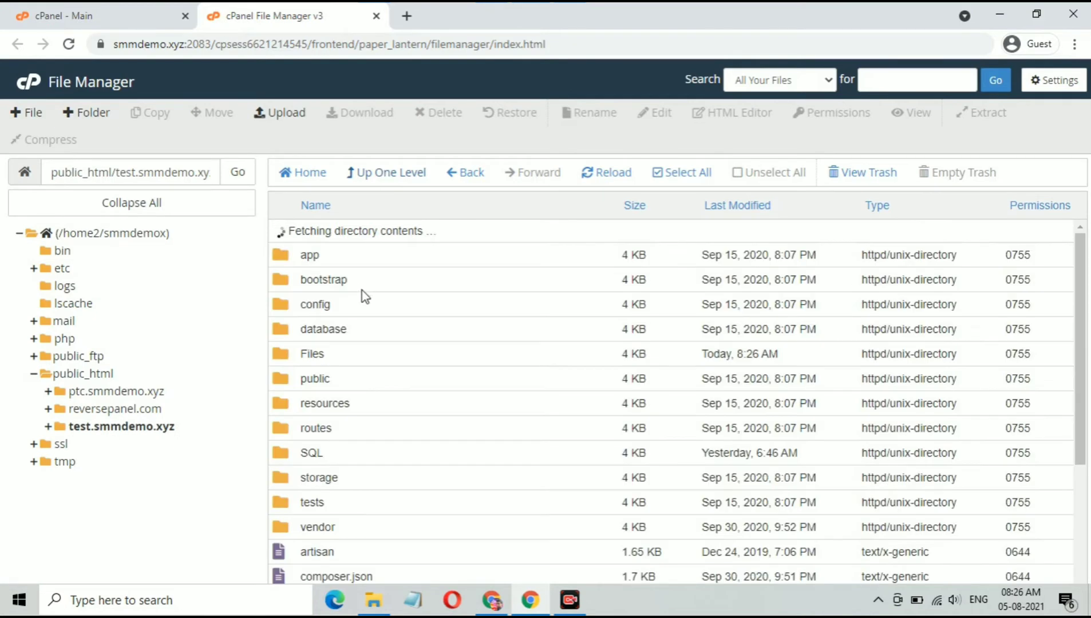
Delete the emptied Files folder permanently, skipping the trash.
{"action": "left_click", "coordinate": [375, 334]}
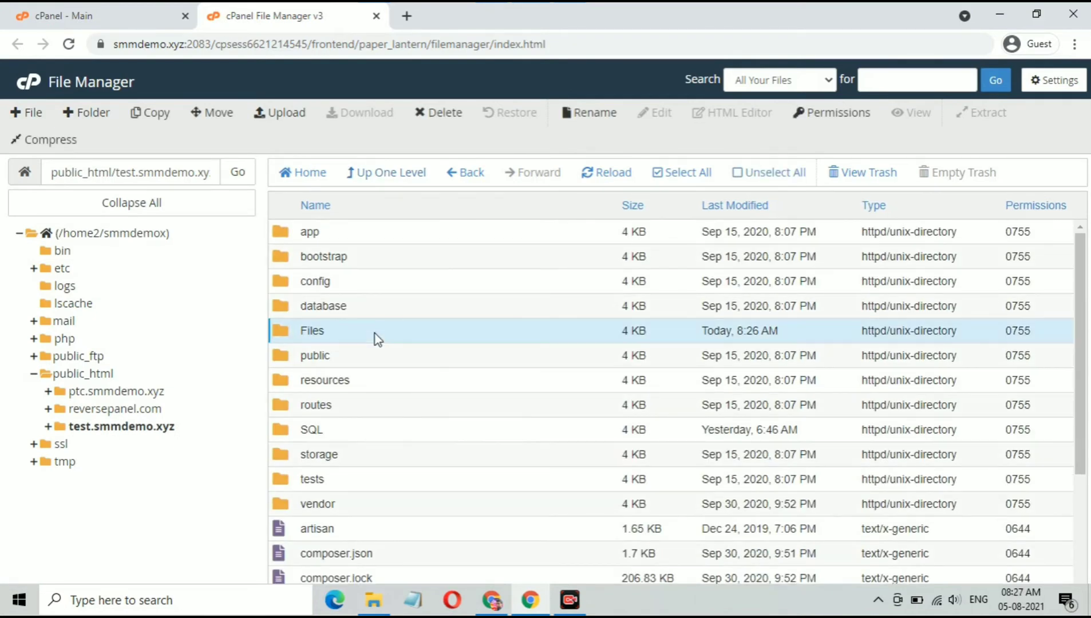
{"action": "left_click", "coordinate": [444, 113]}
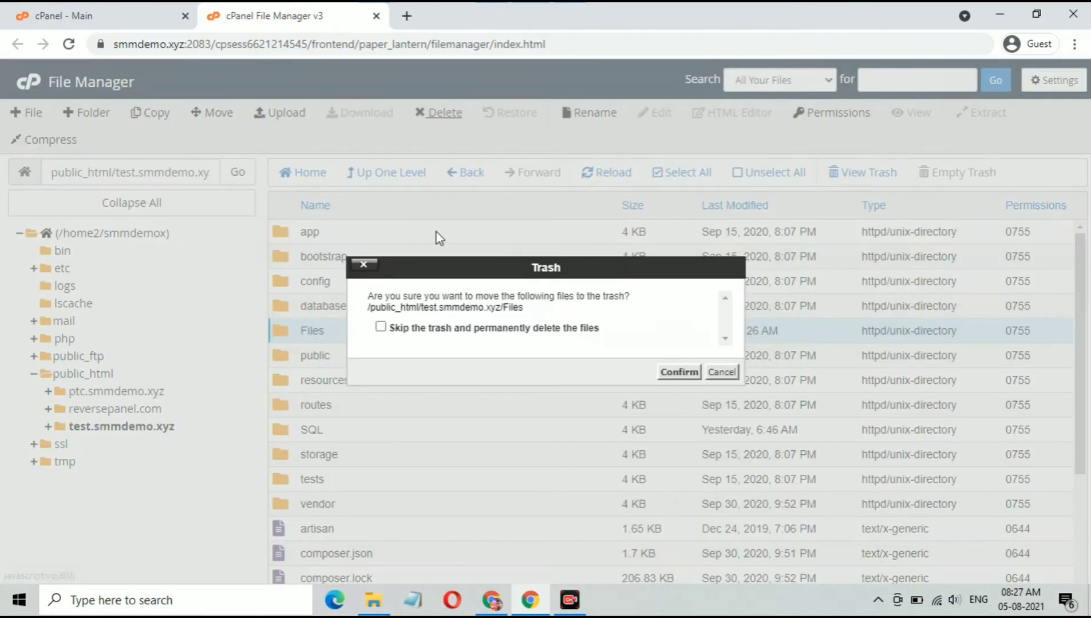
{"action": "left_click", "coordinate": [453, 331]}
{"action": "left_click", "coordinate": [677, 372]}
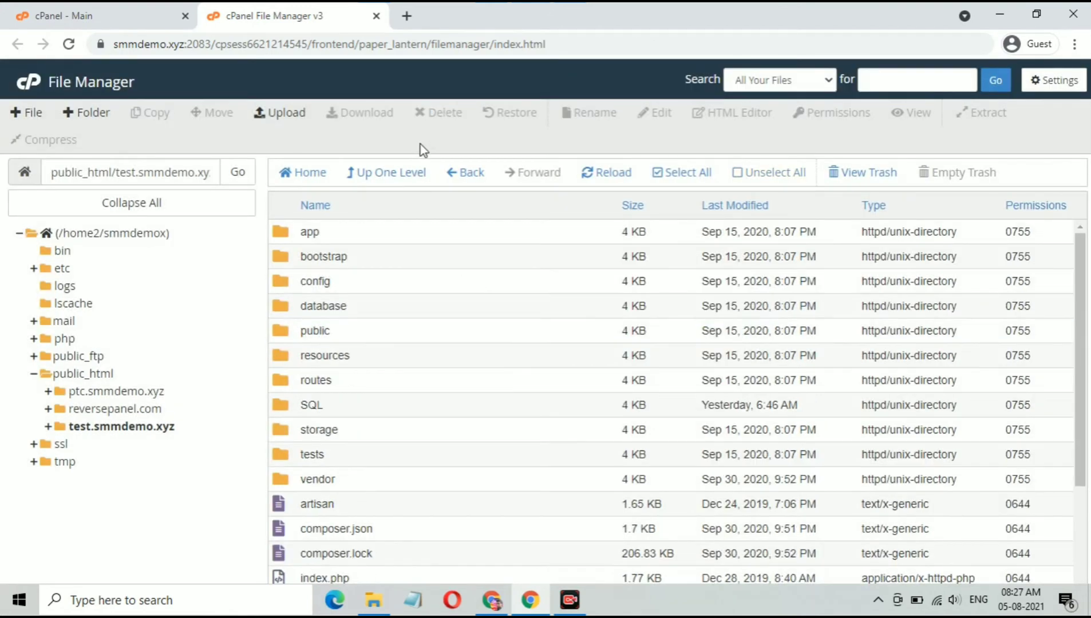
Download database.sql from the SQL folder and return to the test.smmdemo.xyz folder.
{"action": "double_click", "coordinate": [375, 310]}
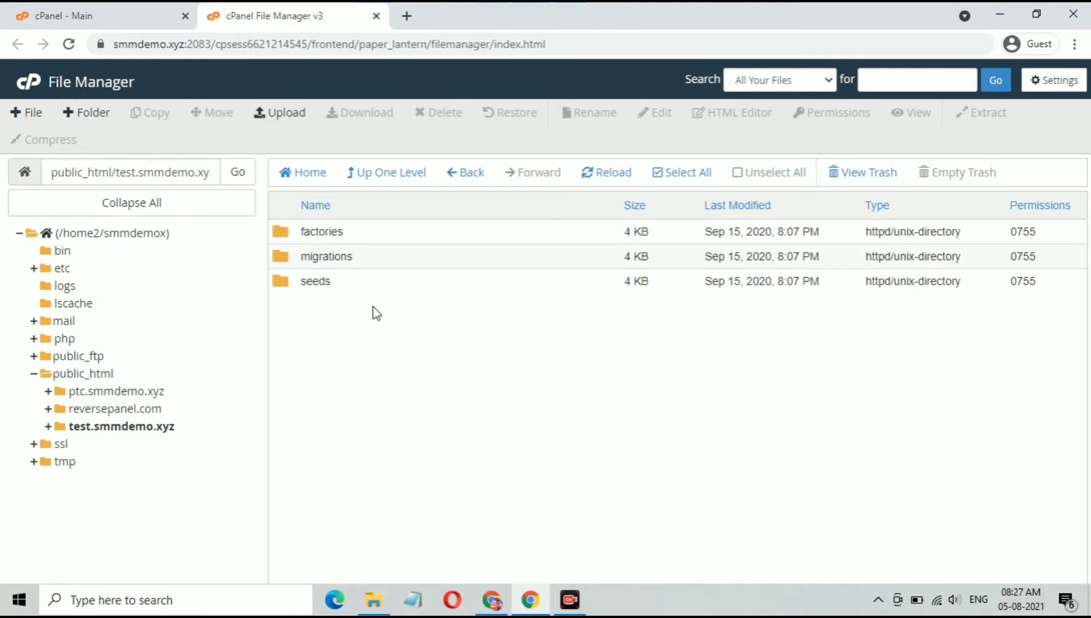
{"action": "left_click", "coordinate": [406, 173]}
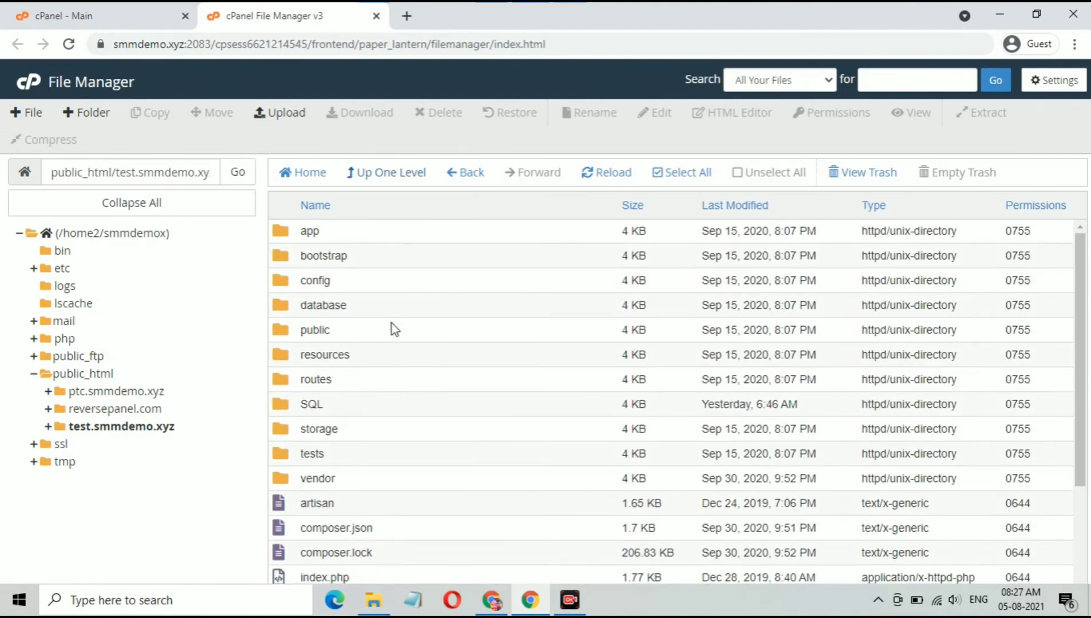
{"action": "scroll", "coordinate": [392, 326], "scroll_direction": "down", "scroll_amount": 2}
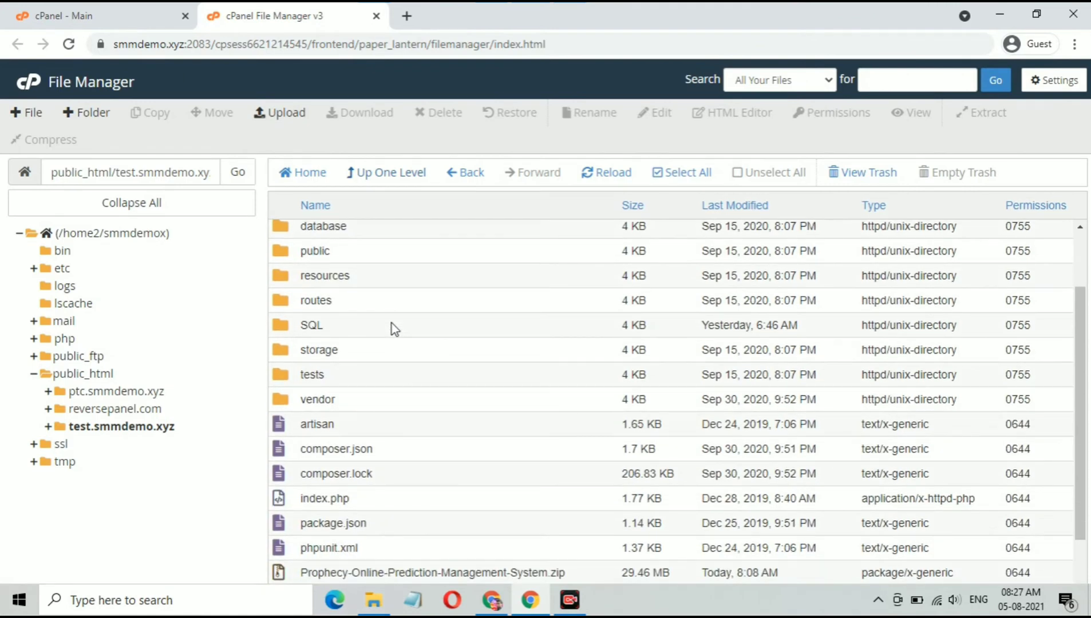
{"action": "double_click", "coordinate": [391, 325]}
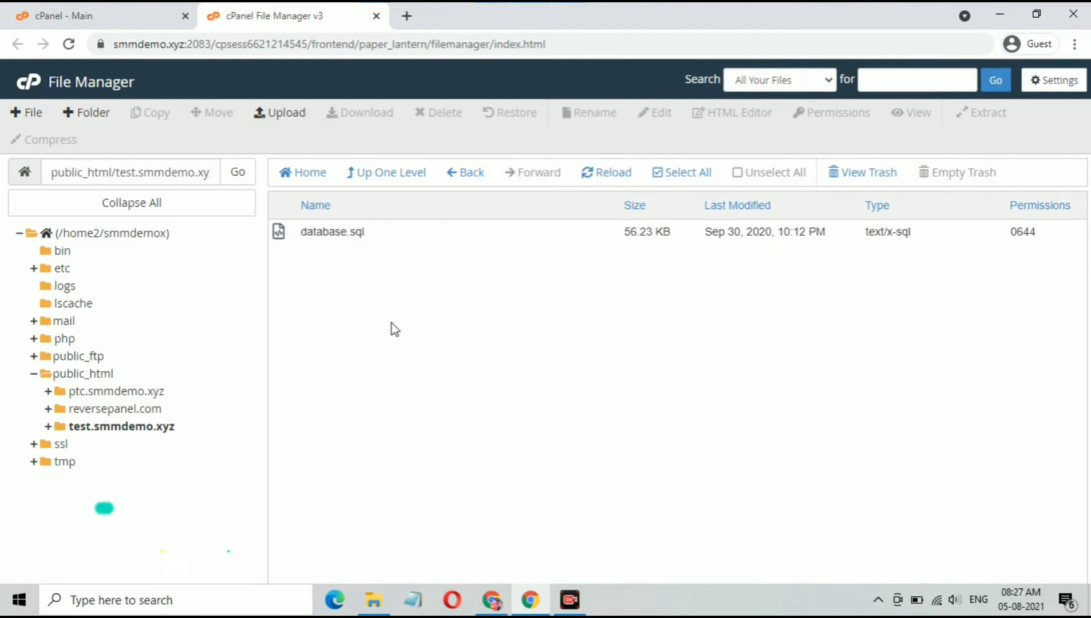
{"action": "left_click", "coordinate": [366, 235]}
{"action": "right_click", "coordinate": [364, 235]}
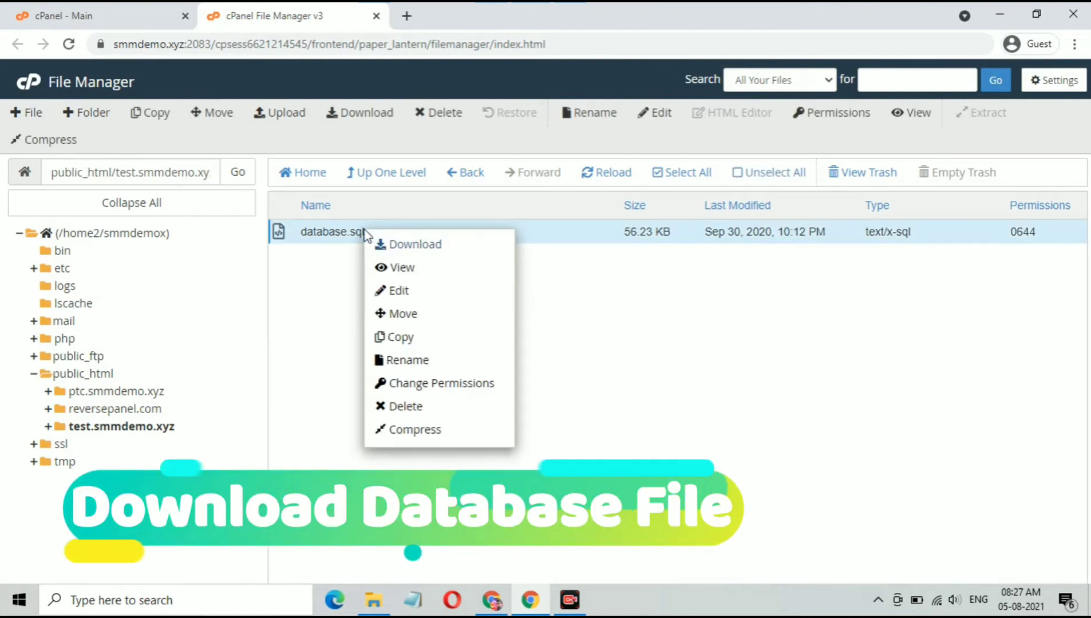
{"action": "left_click", "coordinate": [379, 245]}
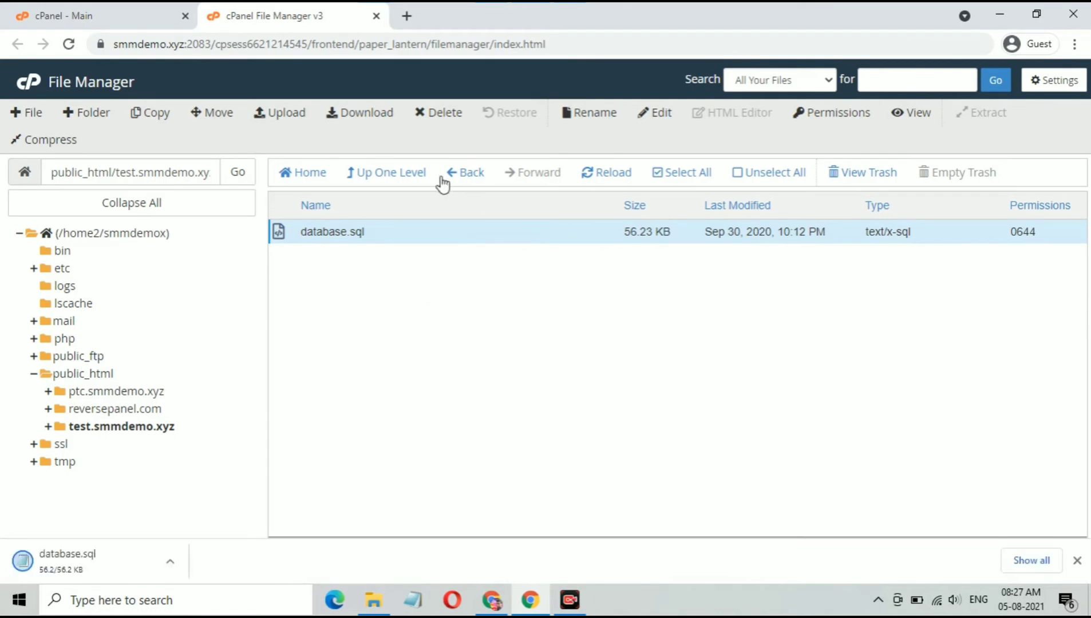
{"action": "left_click", "coordinate": [412, 184]}
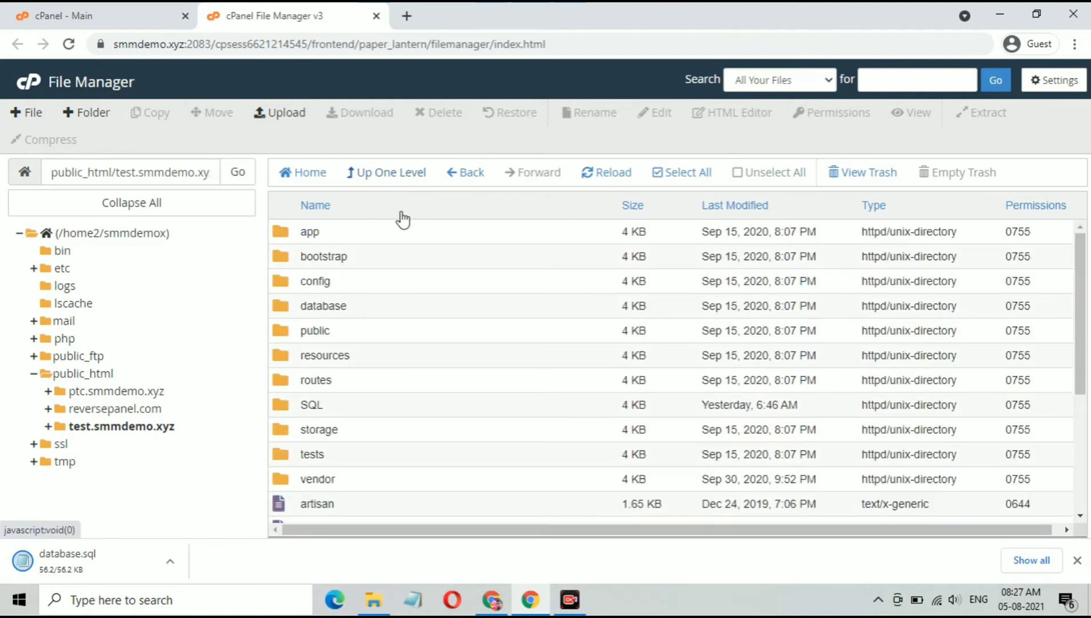
{"action": "scroll", "coordinate": [373, 332], "scroll_direction": "down", "scroll_amount": 4}
{"action": "scroll", "coordinate": [373, 328], "scroll_direction": "up", "scroll_amount": 4}
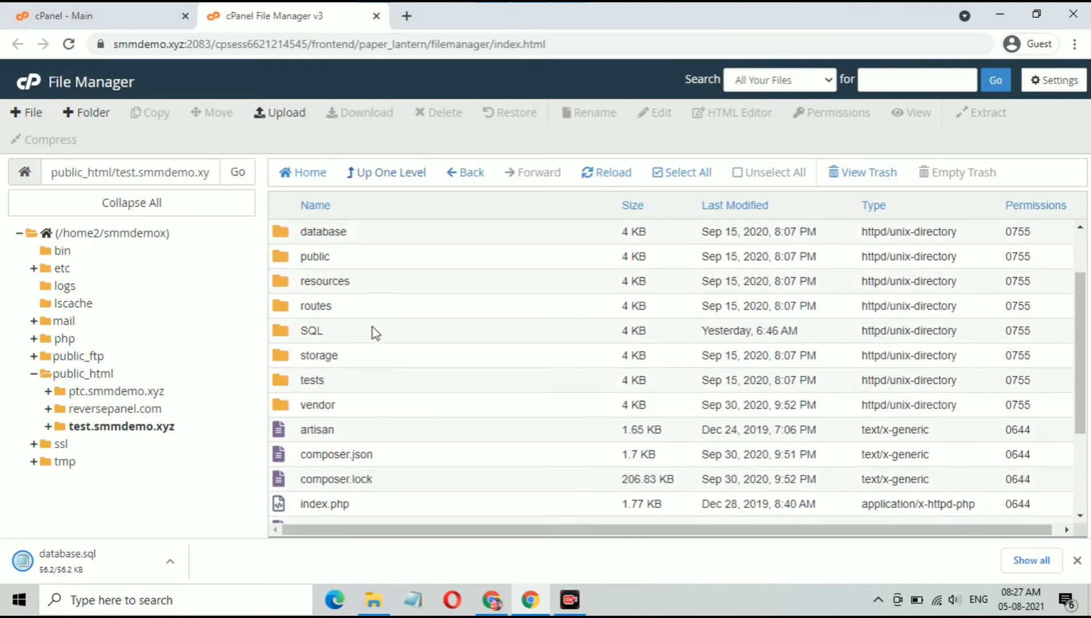
Open the MySQL Database Wizard from the cPanel main page in a new browser tab.
{"action": "left_click", "coordinate": [150, 22]}
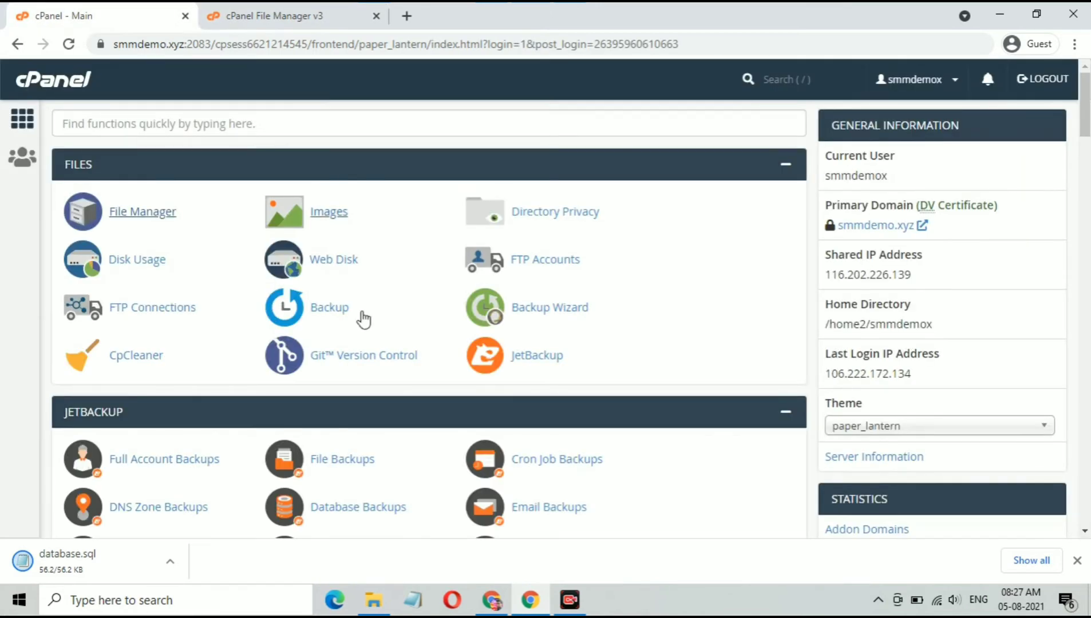
{"action": "scroll", "coordinate": [372, 314], "scroll_direction": "down", "scroll_amount": 5}
{"action": "scroll", "coordinate": [373, 314], "scroll_direction": "down", "scroll_amount": 3}
{"action": "scroll", "coordinate": [373, 315], "scroll_direction": "up", "scroll_amount": 7}
{"action": "scroll", "coordinate": [373, 315], "scroll_direction": "down", "scroll_amount": 3}
{"action": "scroll", "coordinate": [375, 314], "scroll_direction": "down", "scroll_amount": 5}
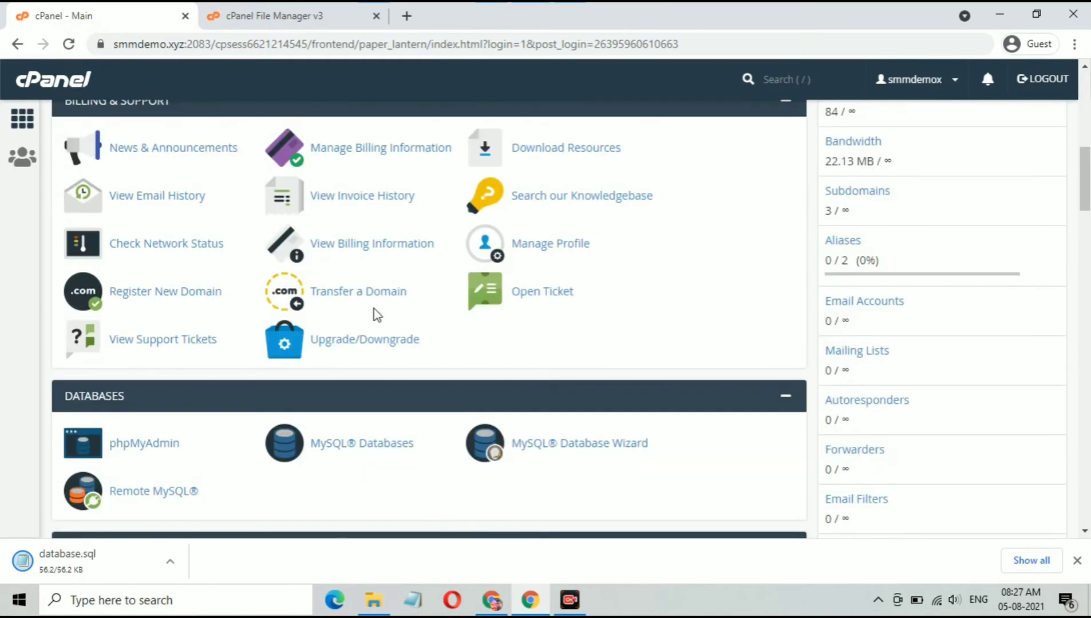
{"action": "right_click", "coordinate": [533, 446]}
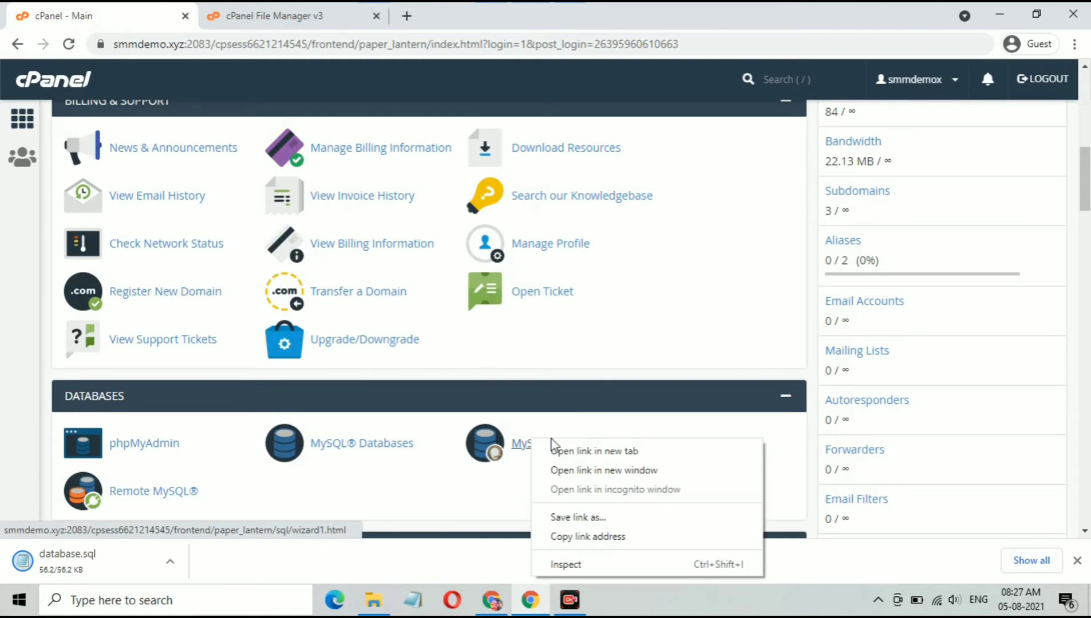
{"action": "left_click", "coordinate": [564, 449]}
{"action": "left_click", "coordinate": [285, 13]}
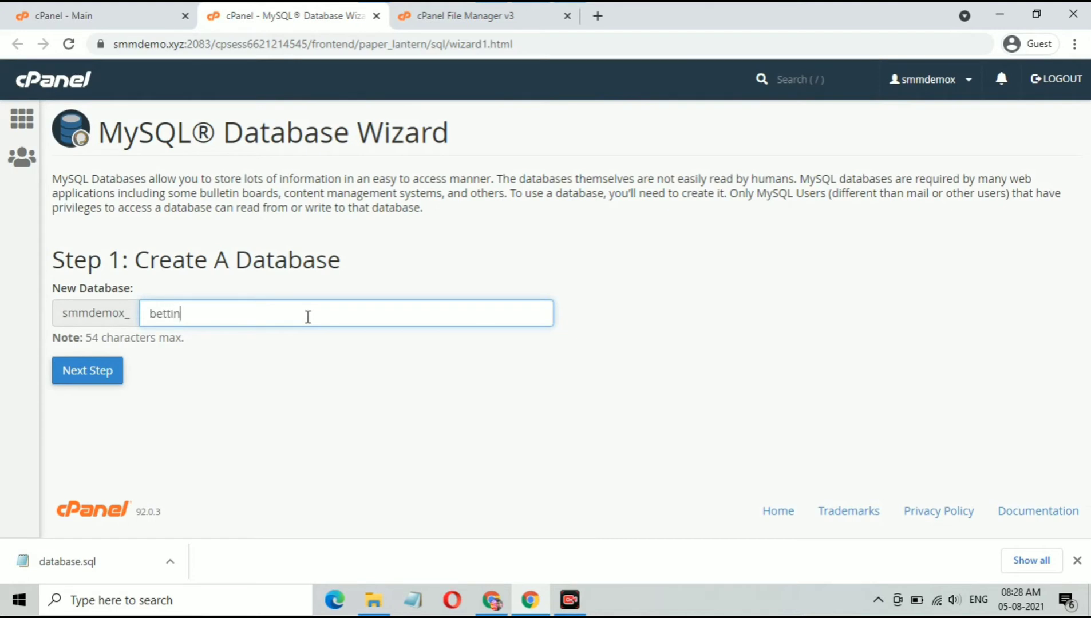
Name the new database betting, copy that name, and create the database.
{"action": "left_click_drag", "start_coordinate": [213, 321], "coordinate": [137, 310]}
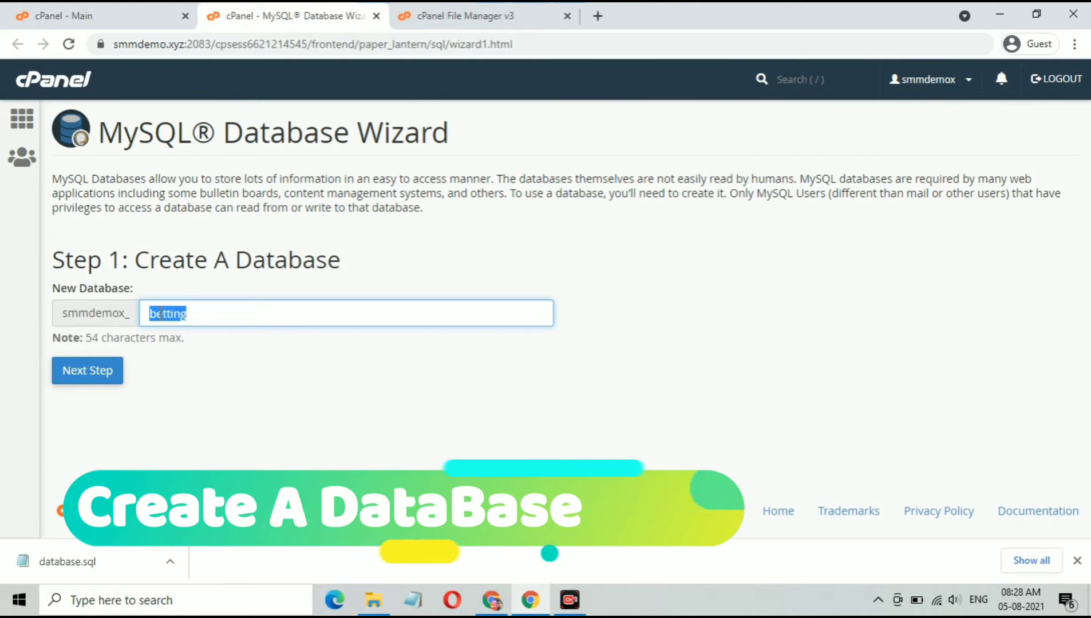
{"action": "right_click", "coordinate": [161, 314]}
{"action": "left_click", "coordinate": [199, 373]}
{"action": "left_click", "coordinate": [108, 379]}
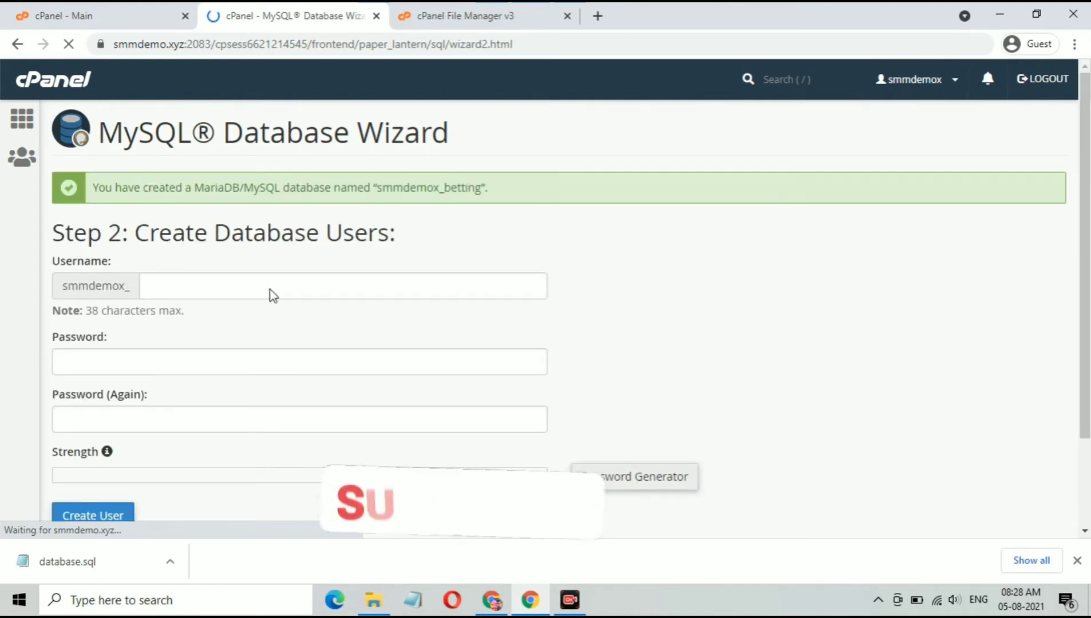
Create the database user betting with a generated password, copying the password before using it.
{"action": "left_click", "coordinate": [271, 291]}
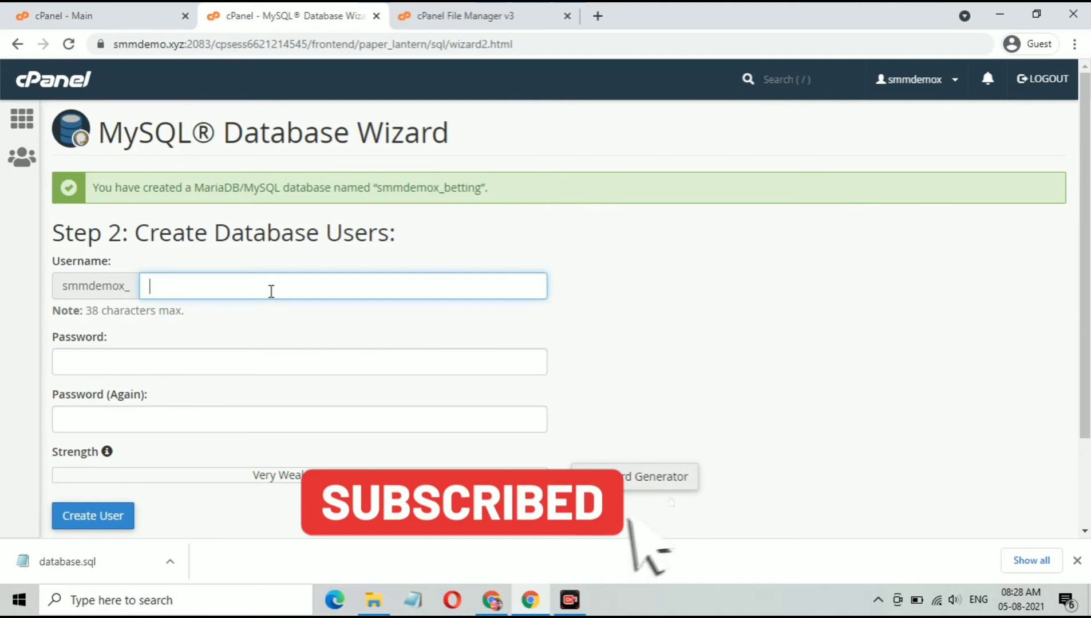
{"action": "type", "text": "betting"}
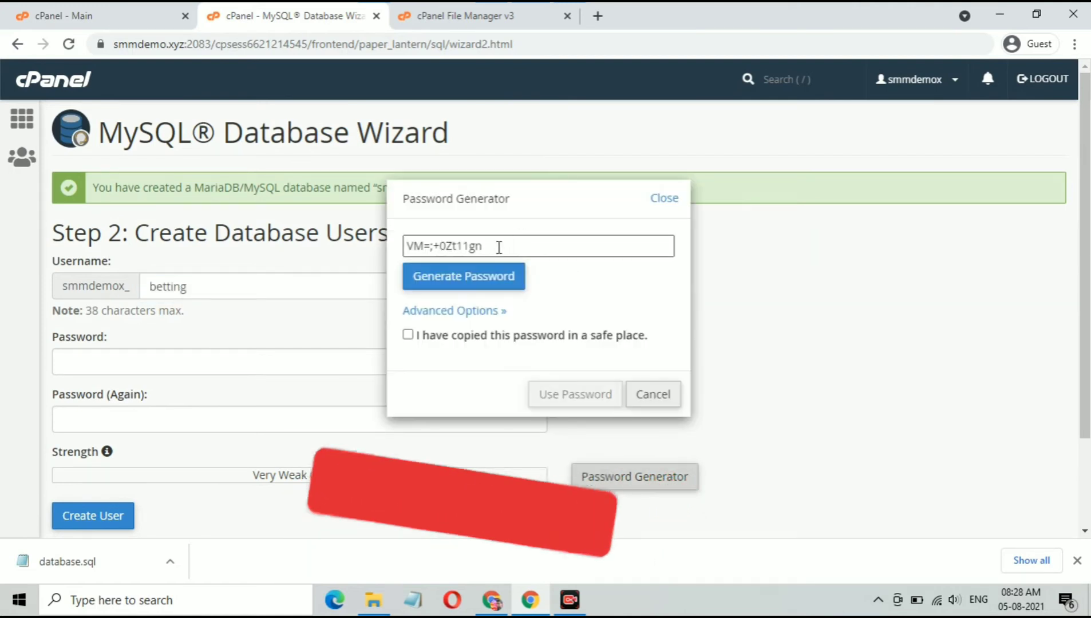
{"action": "left_click_drag", "start_coordinate": [498, 247], "coordinate": [389, 255]}
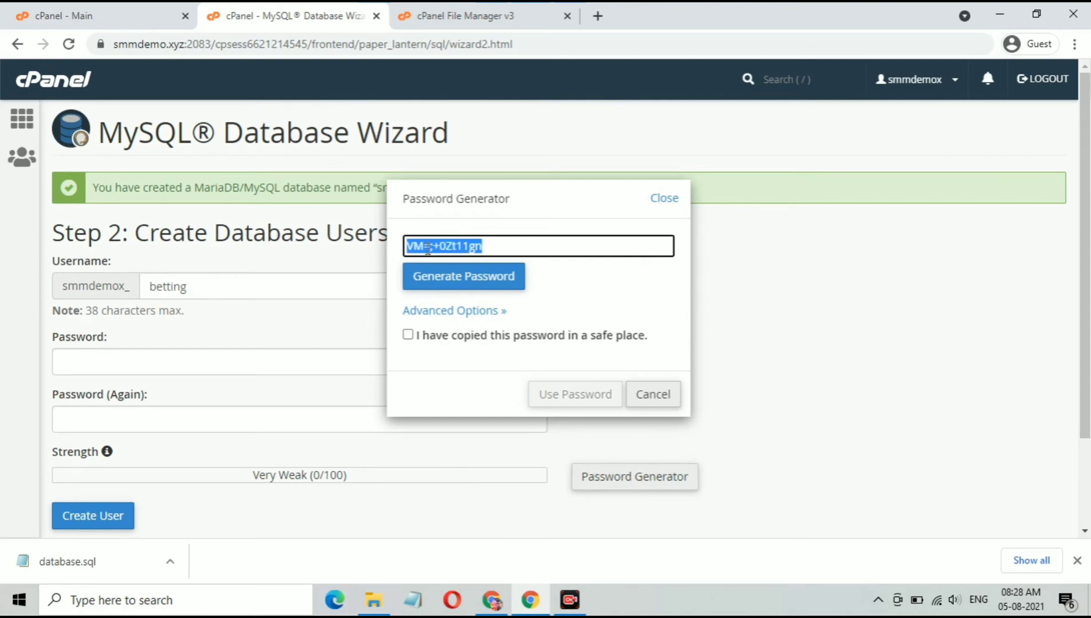
{"action": "right_click", "coordinate": [429, 252]}
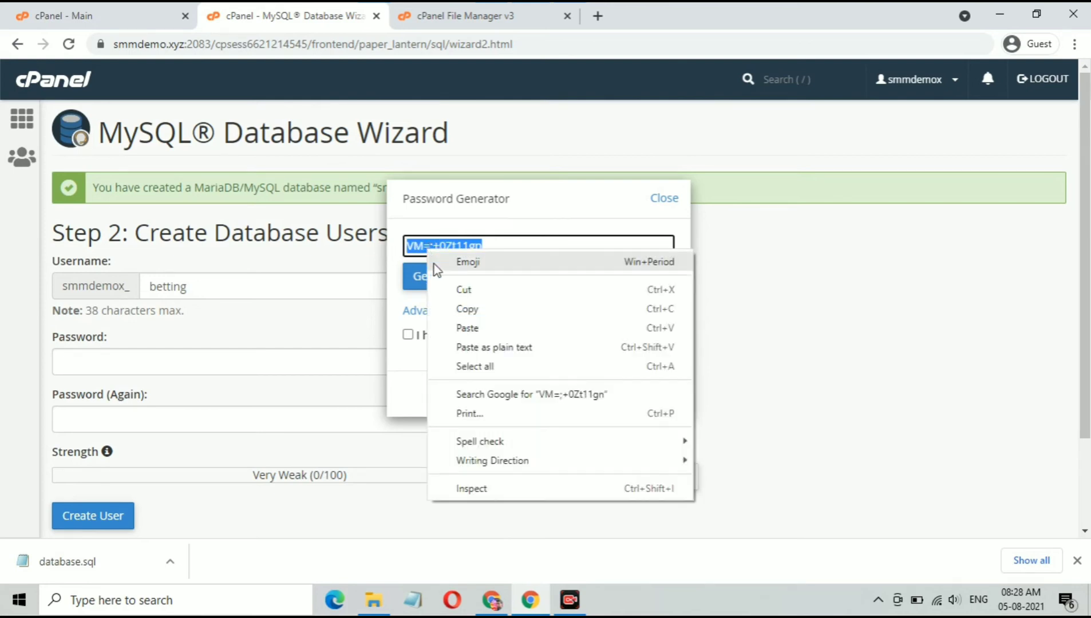
{"action": "left_click", "coordinate": [462, 316]}
{"action": "left_click", "coordinate": [437, 338]}
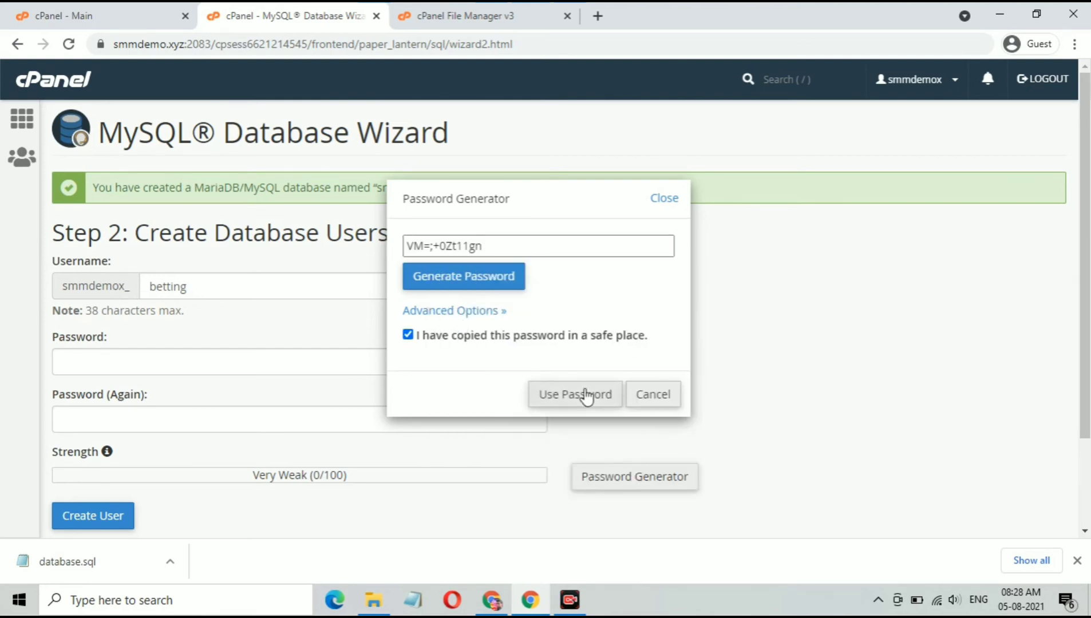
{"action": "left_click", "coordinate": [586, 394]}
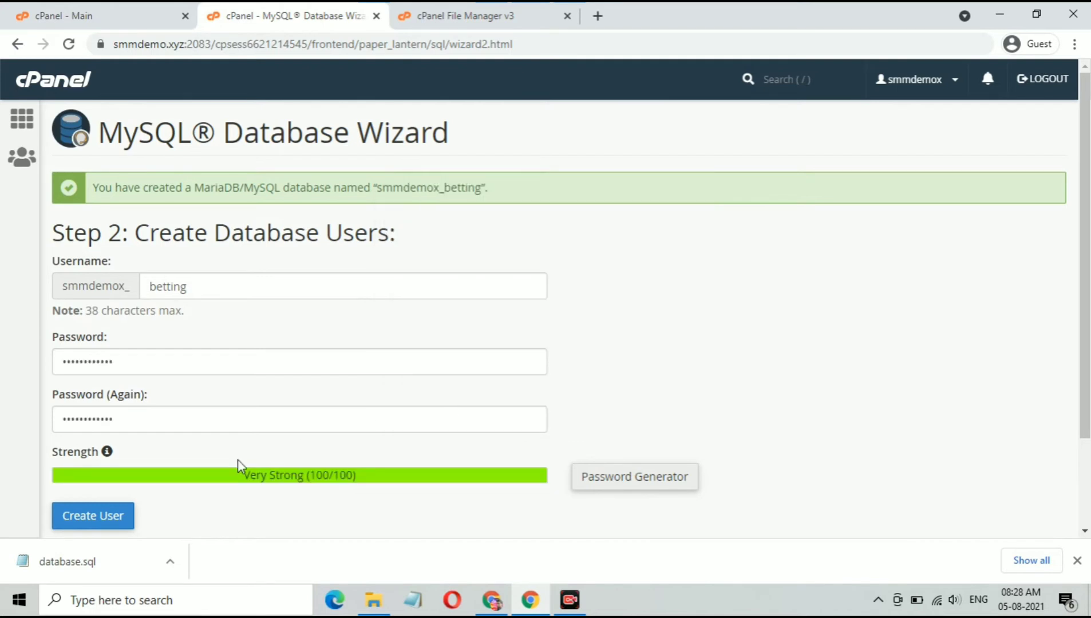
{"action": "left_click", "coordinate": [106, 516]}
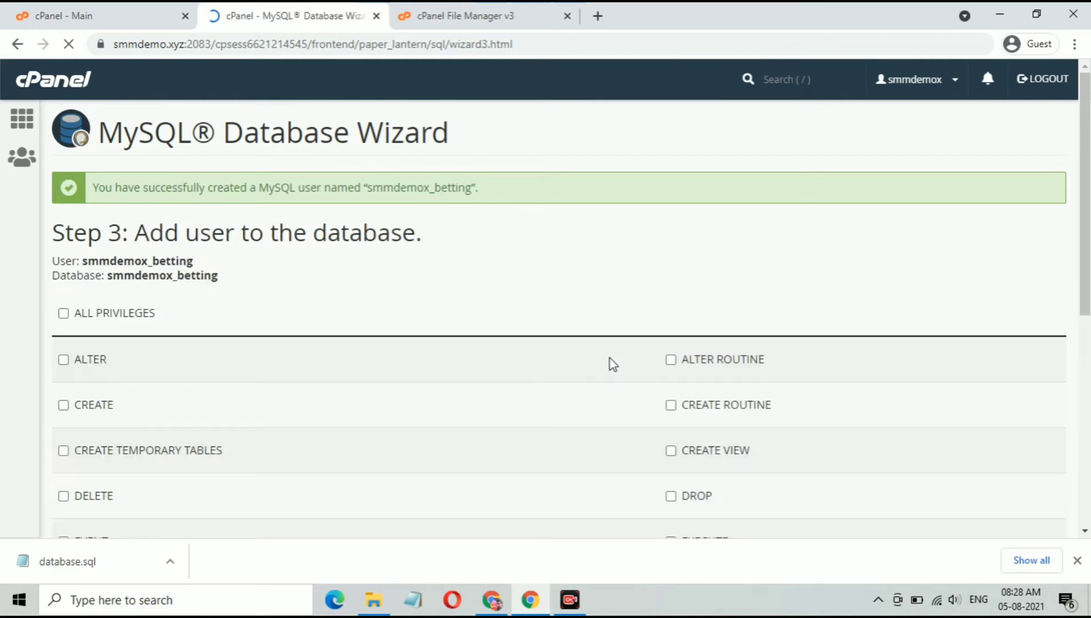
Add the betting user to the betting database with all privileges and complete the wizard.
{"action": "left_click", "coordinate": [108, 317]}
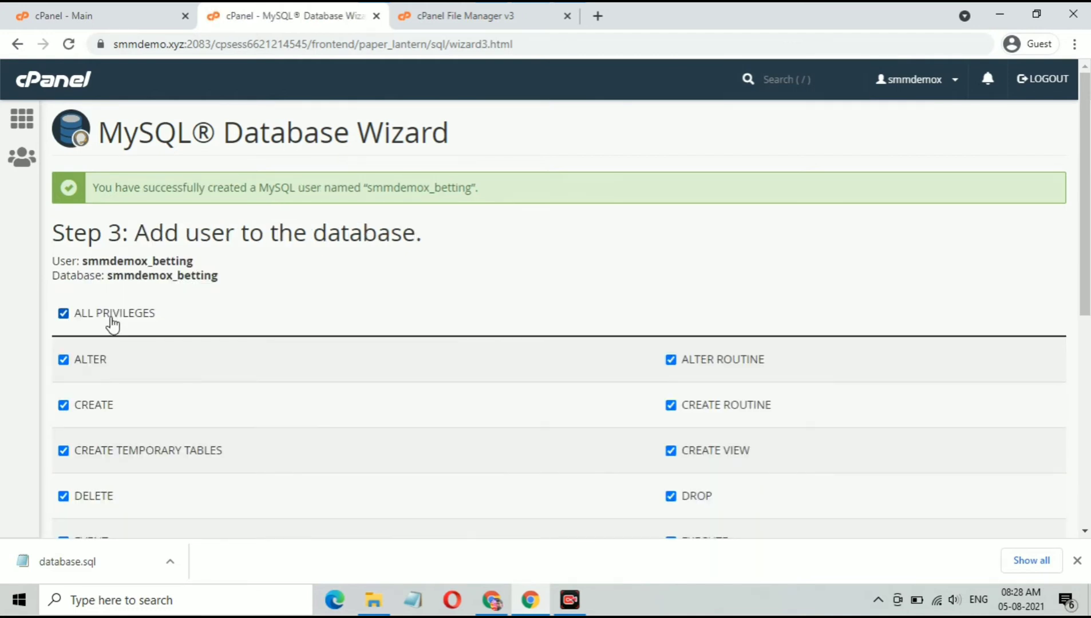
{"action": "scroll", "coordinate": [173, 350], "scroll_direction": "down", "scroll_amount": 7}
{"action": "left_click", "coordinate": [84, 399]}
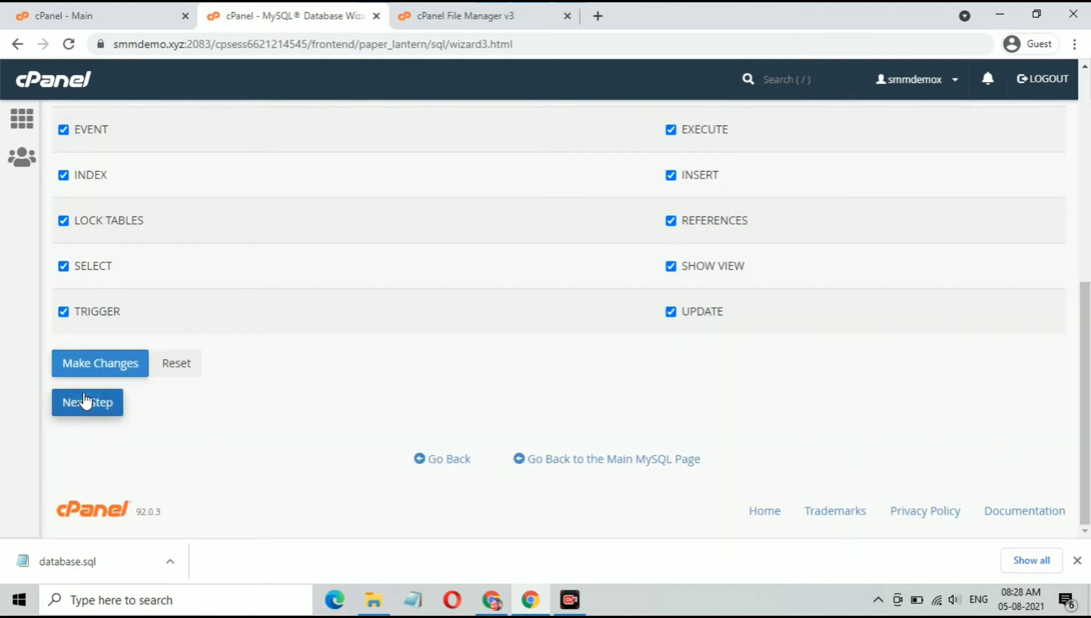
{"action": "scroll", "coordinate": [303, 376], "scroll_direction": "up", "scroll_amount": 2}
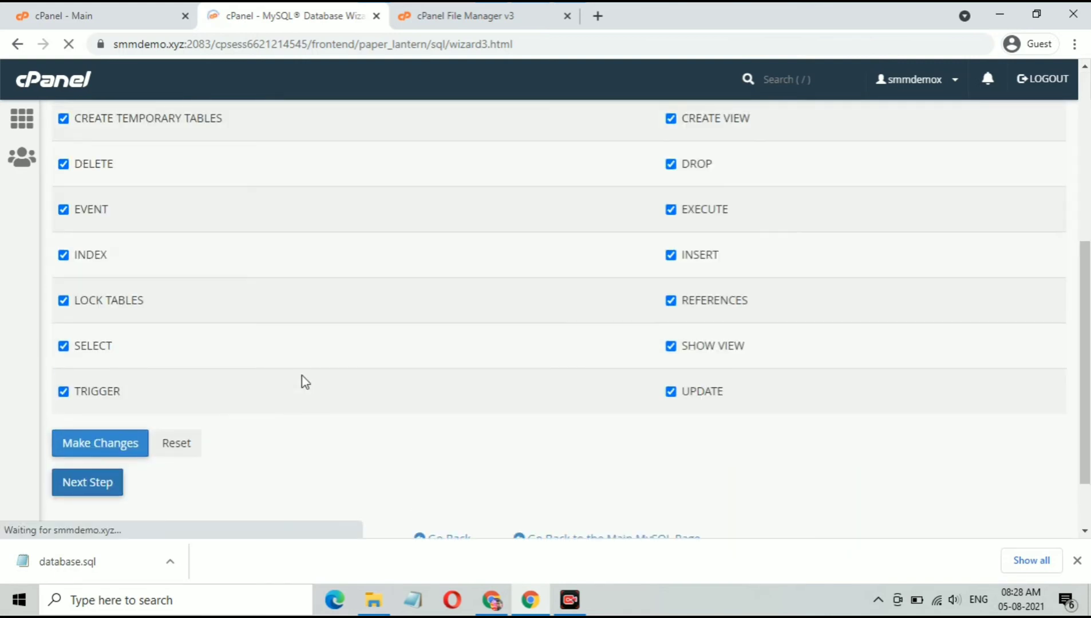
{"action": "right_click", "coordinate": [301, 377]}
{"action": "right_click", "coordinate": [302, 376]}
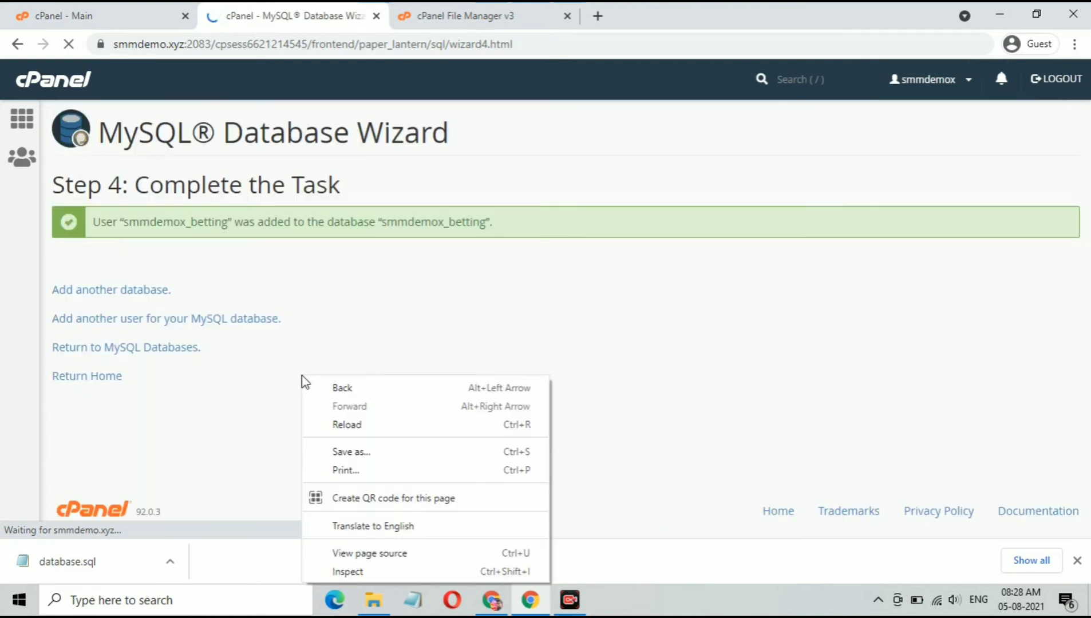
{"action": "left_click", "coordinate": [342, 329]}
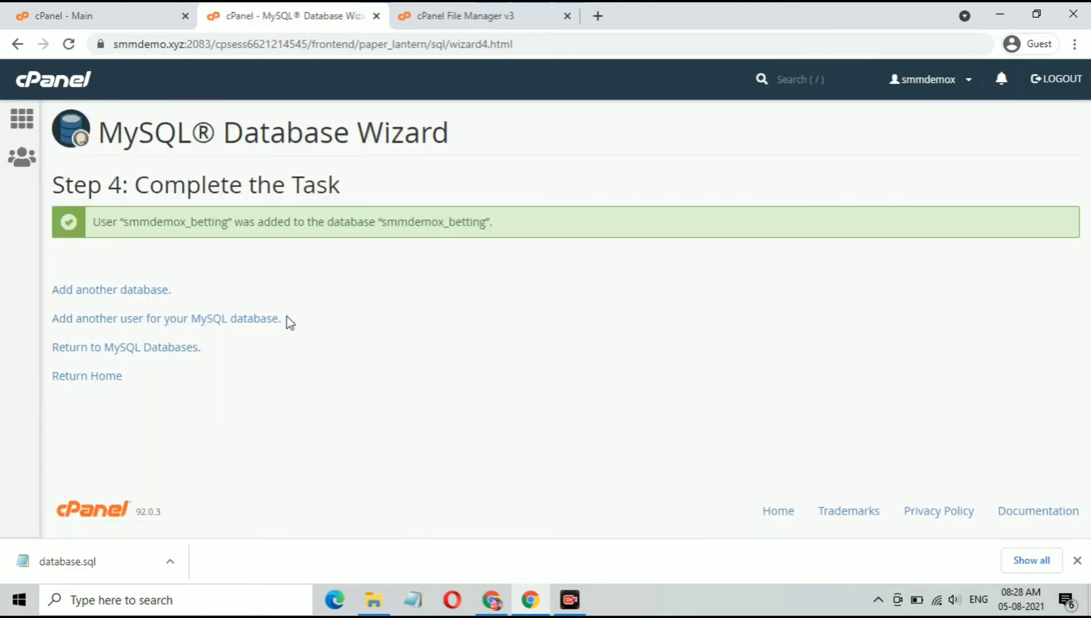
Open phpMyAdmin from the cPanel main page in a new browser tab.
{"action": "left_click", "coordinate": [90, 19]}
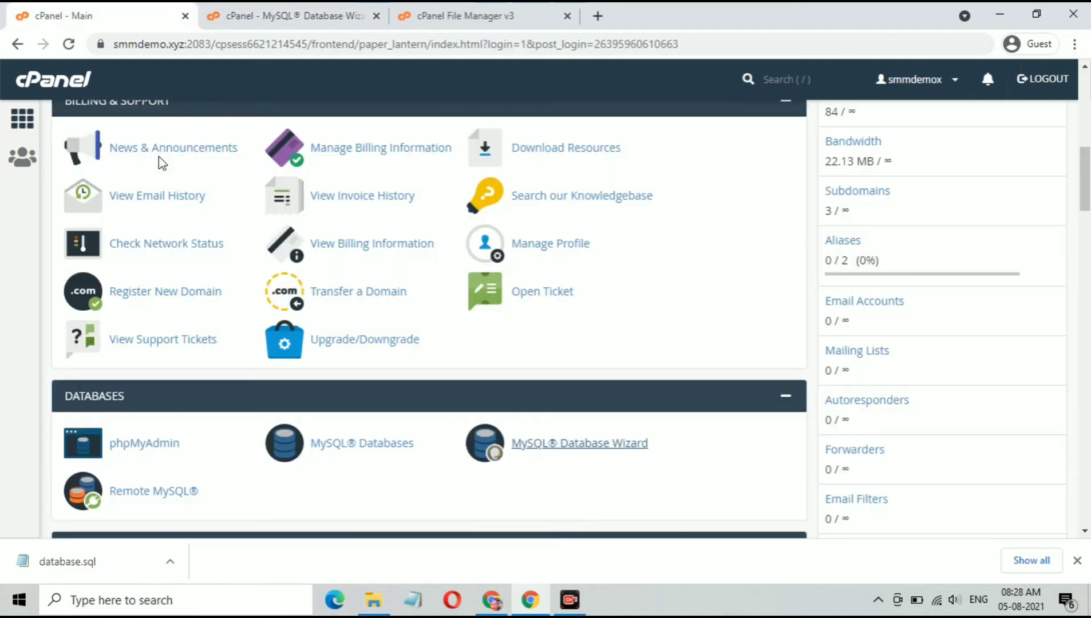
{"action": "scroll", "coordinate": [189, 257], "scroll_direction": "down", "scroll_amount": 4}
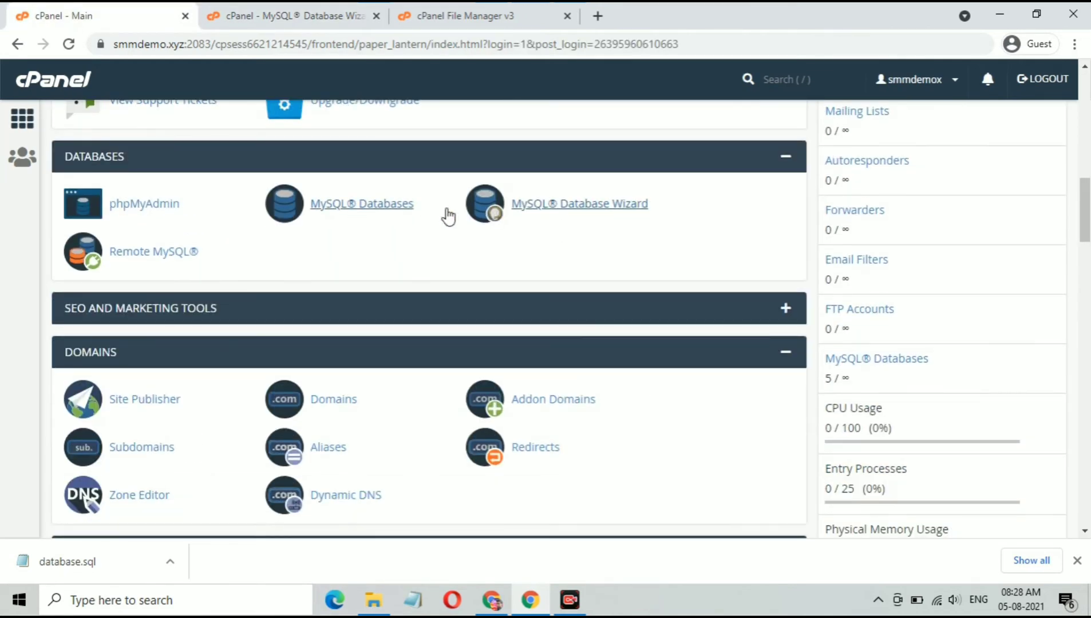
{"action": "right_click", "coordinate": [147, 206]}
{"action": "left_click", "coordinate": [208, 214]}
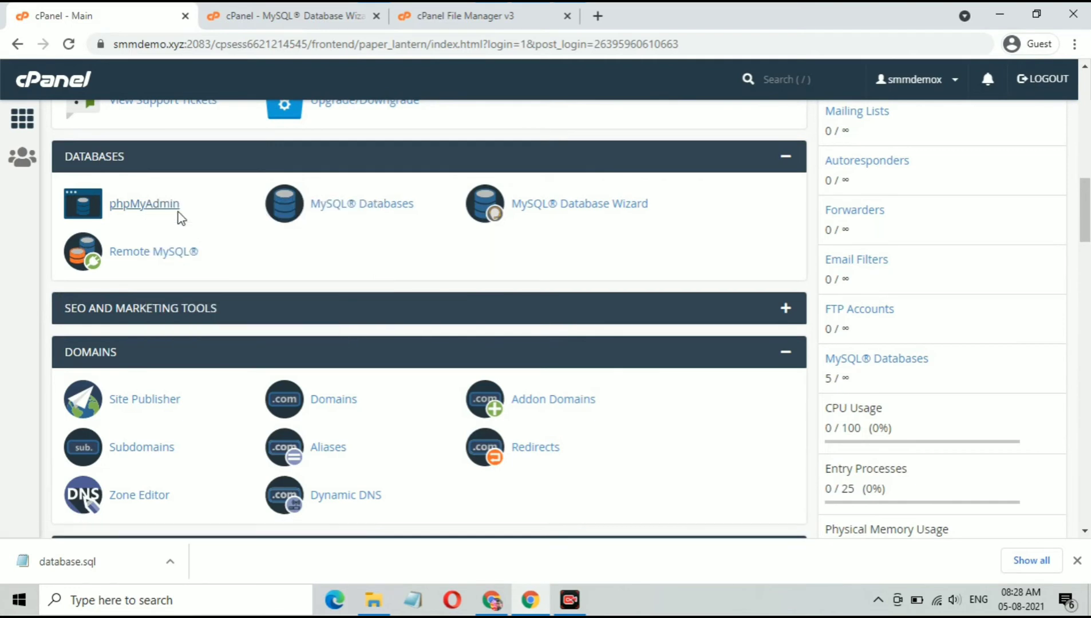
{"action": "left_click", "coordinate": [449, 13]}
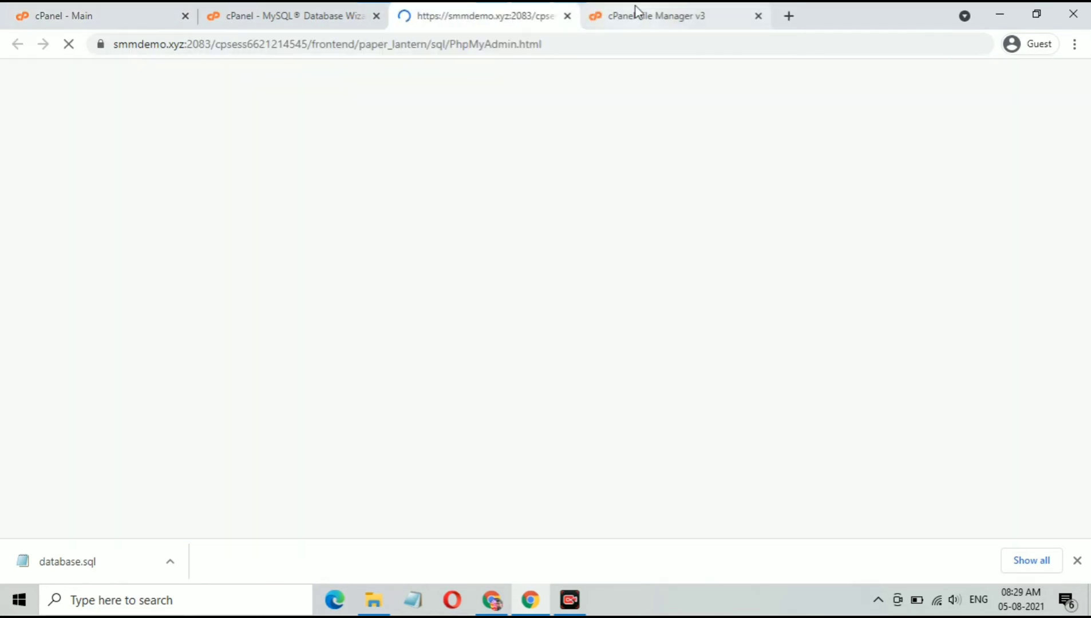
Turn on Show Hidden Files (dotfiles) in the File Manager preferences and save them.
{"action": "left_click", "coordinate": [637, 14]}
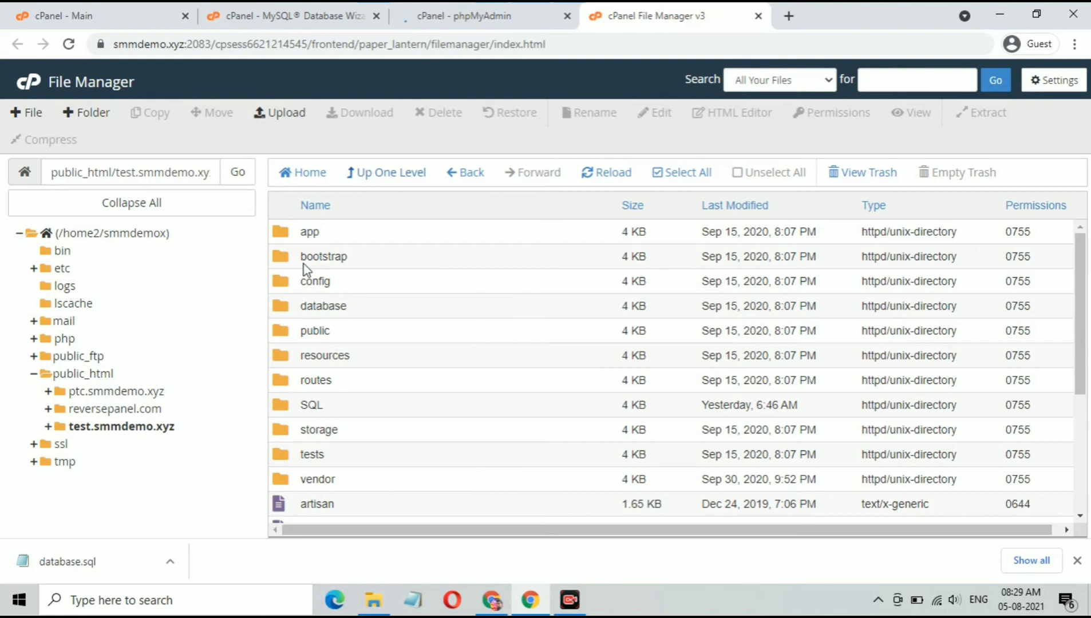
{"action": "scroll", "coordinate": [466, 430], "scroll_direction": "down", "scroll_amount": 4}
{"action": "scroll", "coordinate": [466, 430], "scroll_direction": "up", "scroll_amount": 4}
{"action": "left_click", "coordinate": [1052, 82]}
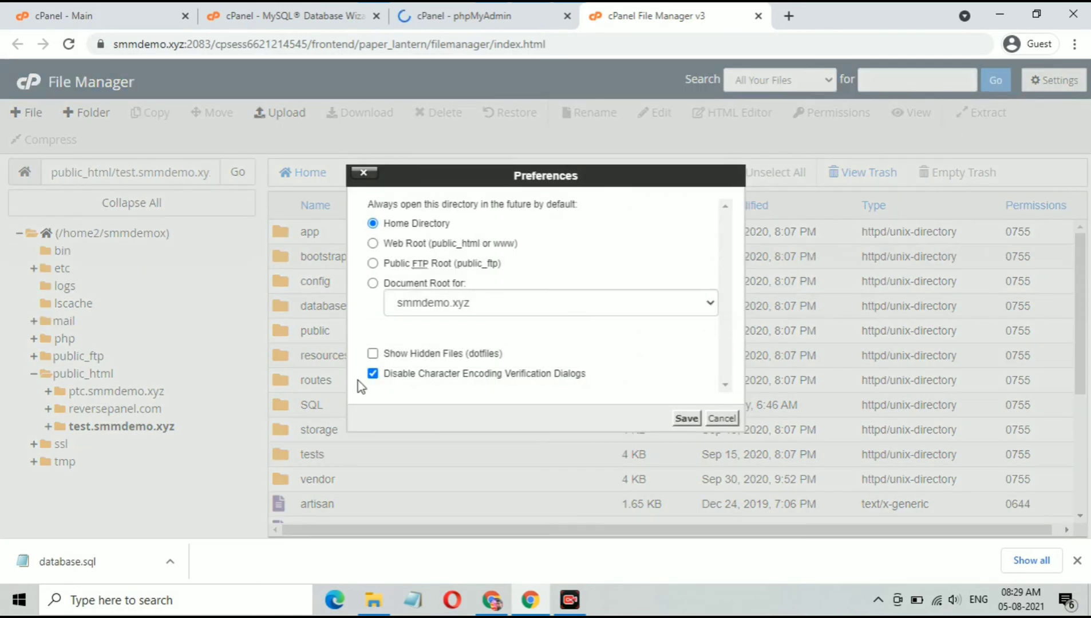
{"action": "left_click_drag", "start_coordinate": [394, 357], "coordinate": [436, 361]}
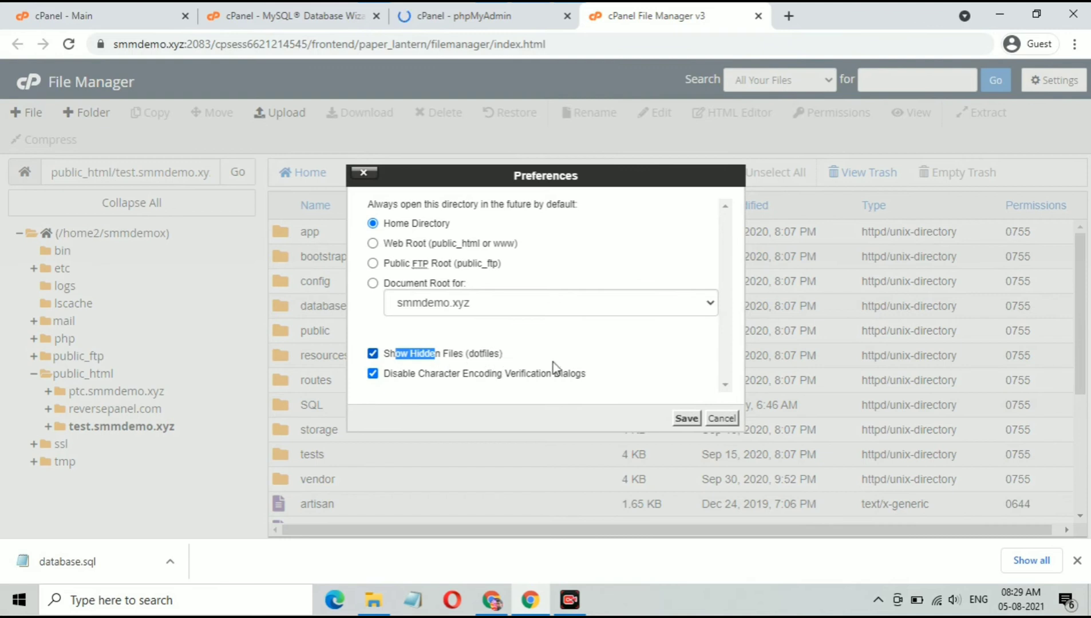
{"action": "left_click", "coordinate": [680, 420]}
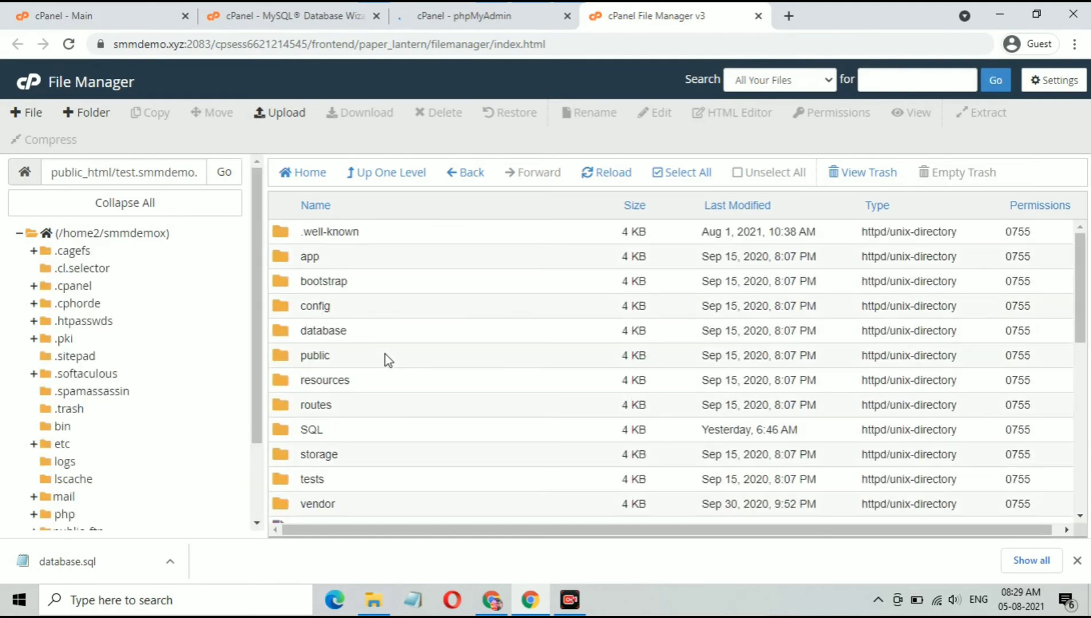
Open the .env file in test.smmdemo.xyz for editing and replace the DB_PASSWORD value with the copied database user password.
{"action": "scroll", "coordinate": [383, 356], "scroll_direction": "down", "scroll_amount": 1}
{"action": "scroll", "coordinate": [383, 356], "scroll_direction": "down", "scroll_amount": 4}
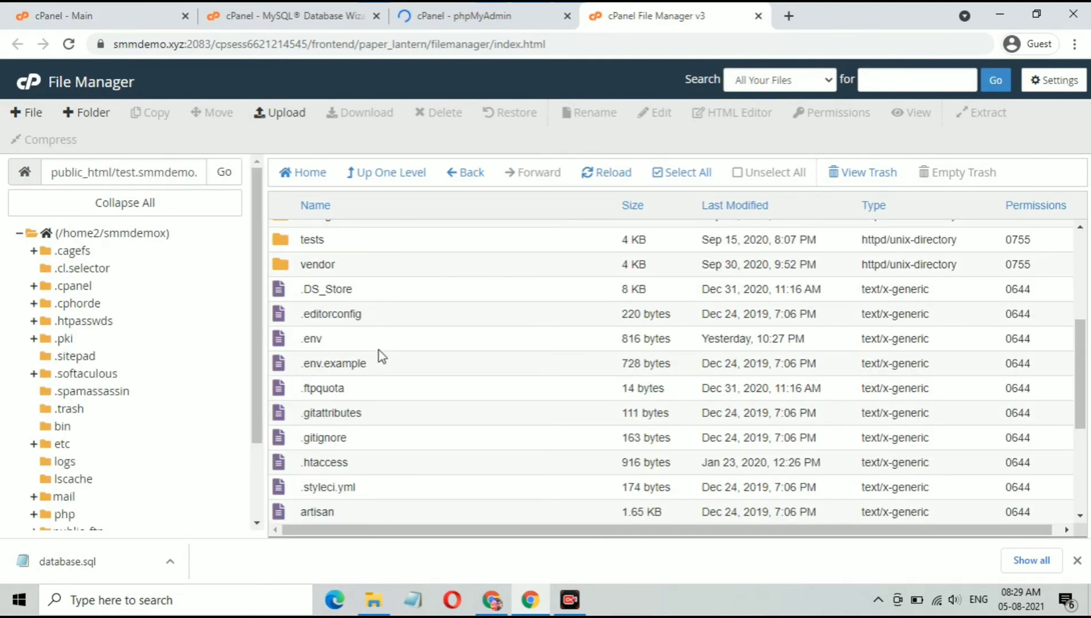
{"action": "left_click", "coordinate": [345, 338]}
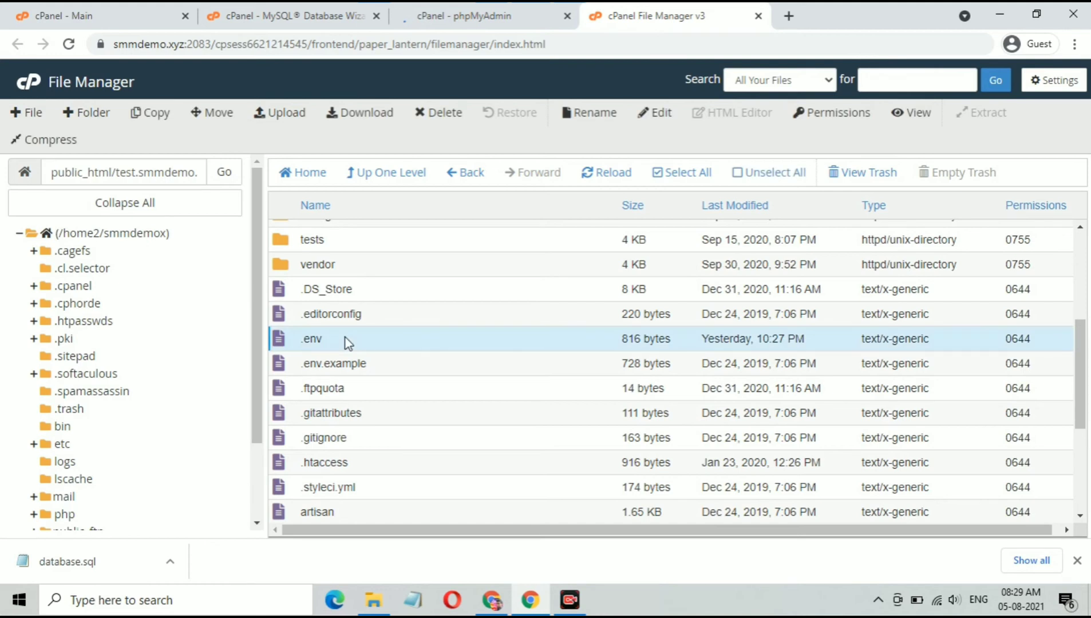
{"action": "right_click", "coordinate": [347, 343]}
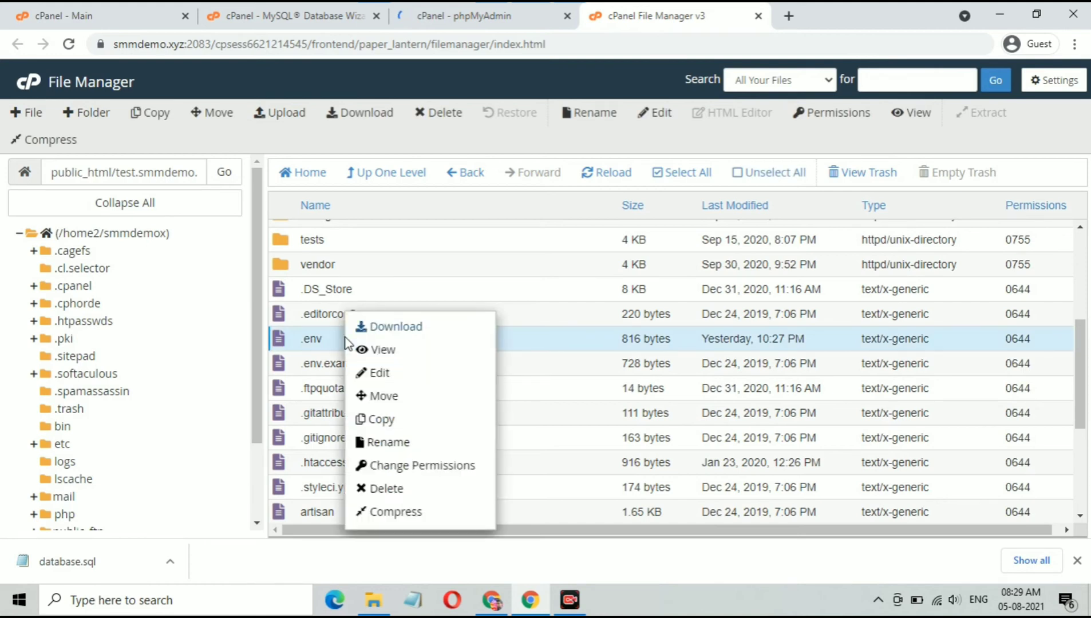
{"action": "left_click", "coordinate": [378, 373]}
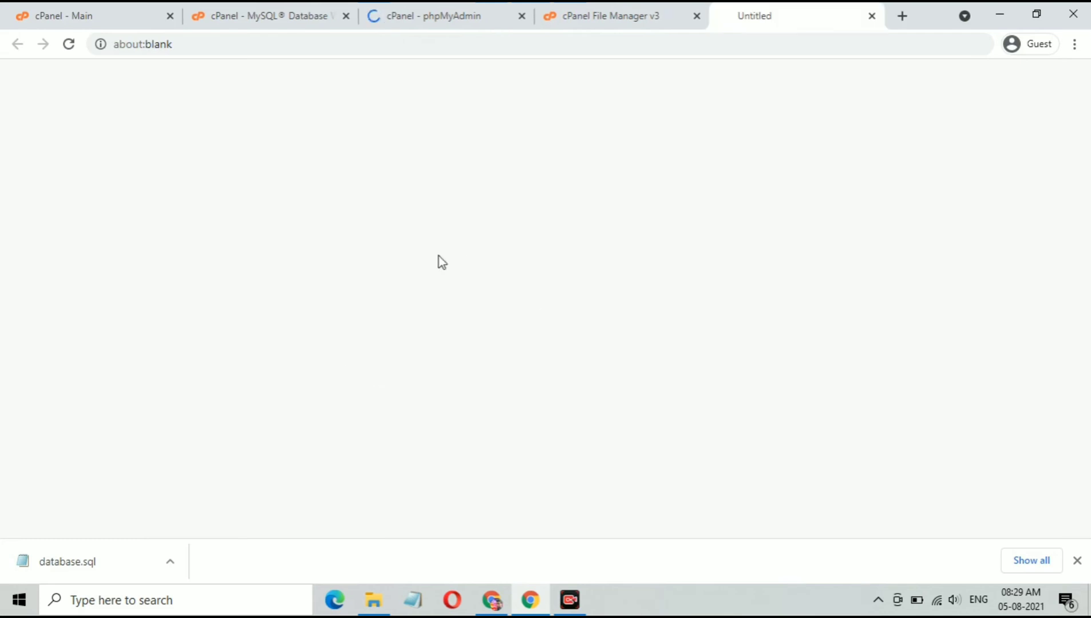
{"action": "left_click_drag", "start_coordinate": [183, 334], "coordinate": [112, 333]}
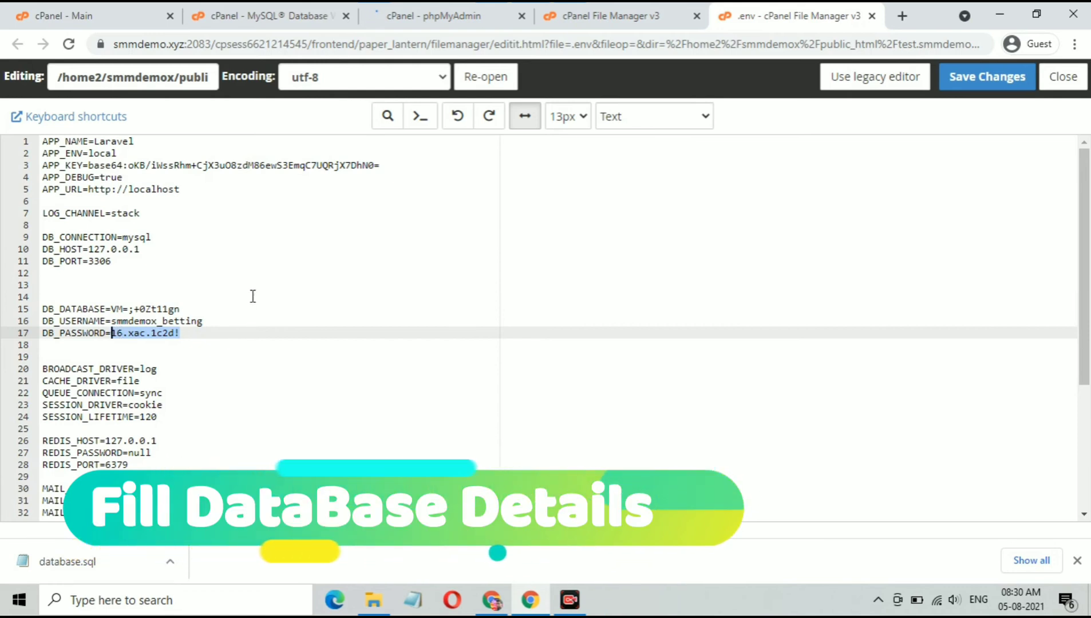
{"action": "key", "text": "ctrl+v"}
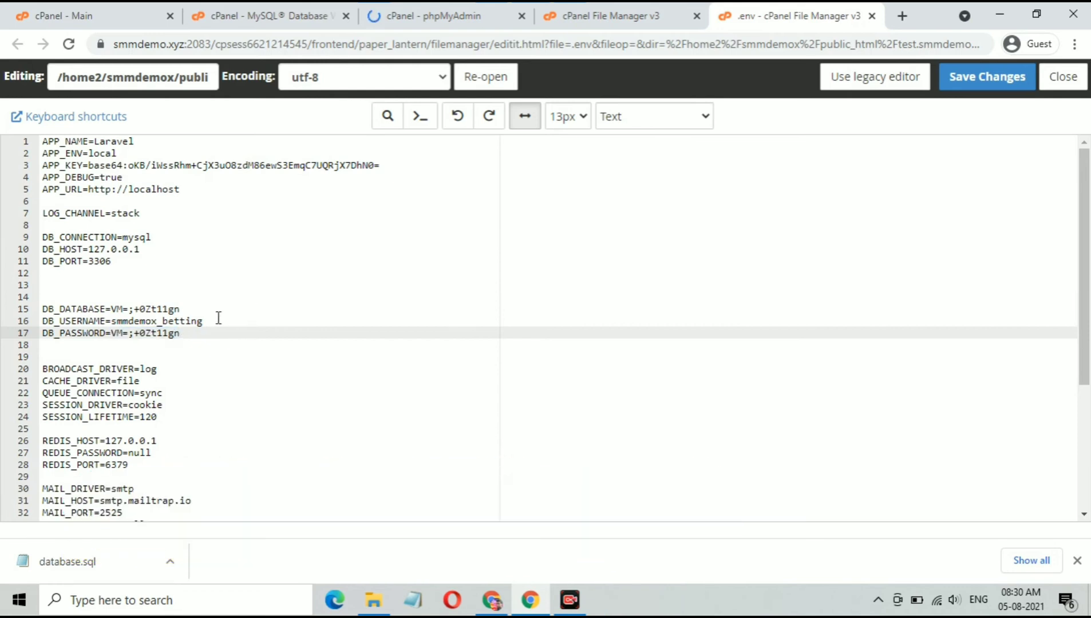
Copy the database name smmdemox_betting from the completed MySQL Database Wizard page.
{"action": "left_click", "coordinate": [242, 16]}
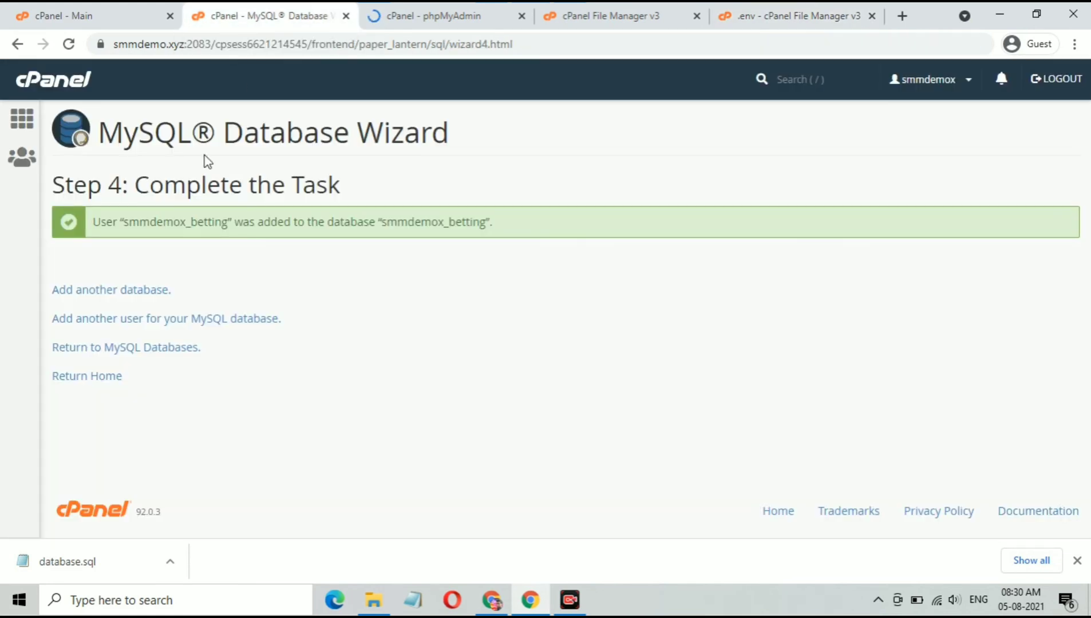
{"action": "left_click_drag", "start_coordinate": [378, 221], "coordinate": [419, 222]}
{"action": "left_click", "coordinate": [384, 223]}
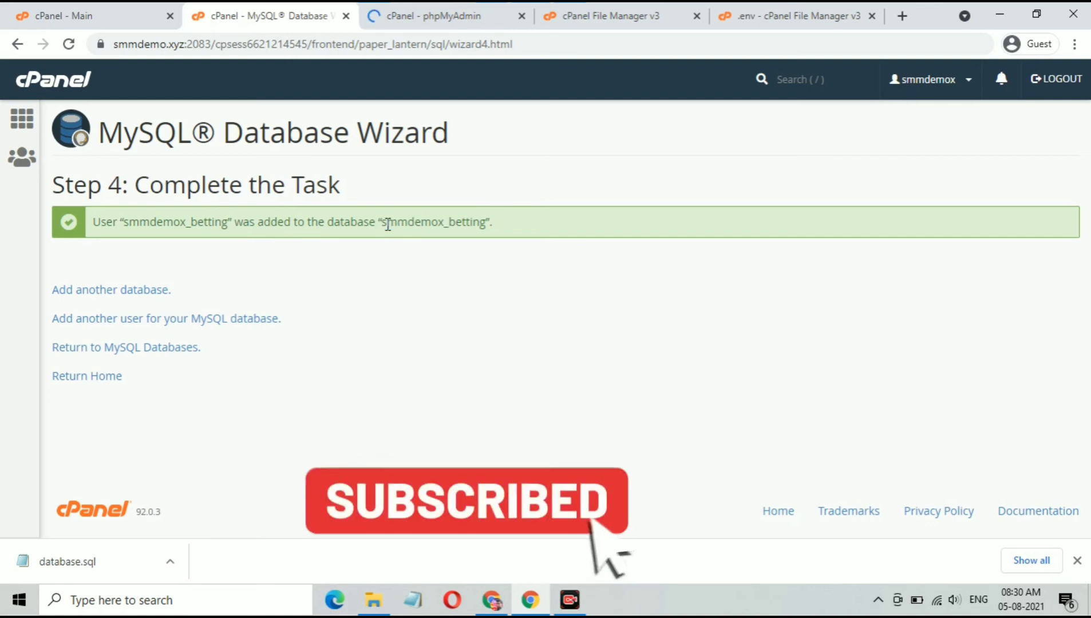
{"action": "left_click_drag", "start_coordinate": [382, 222], "coordinate": [485, 227]}
{"action": "right_click", "coordinate": [476, 229]}
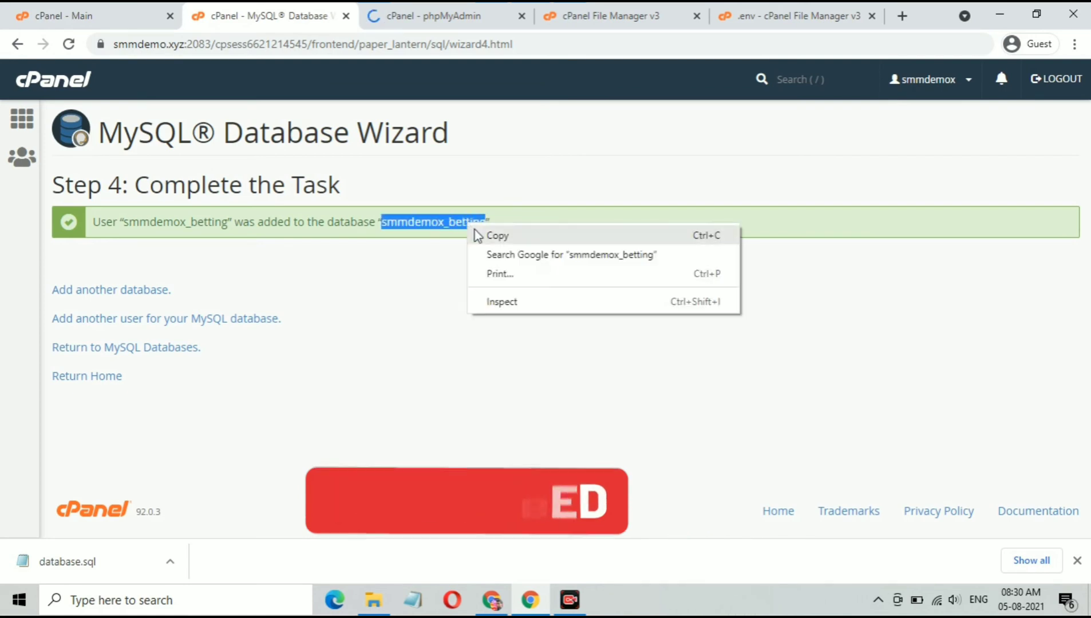
{"action": "left_click", "coordinate": [477, 230]}
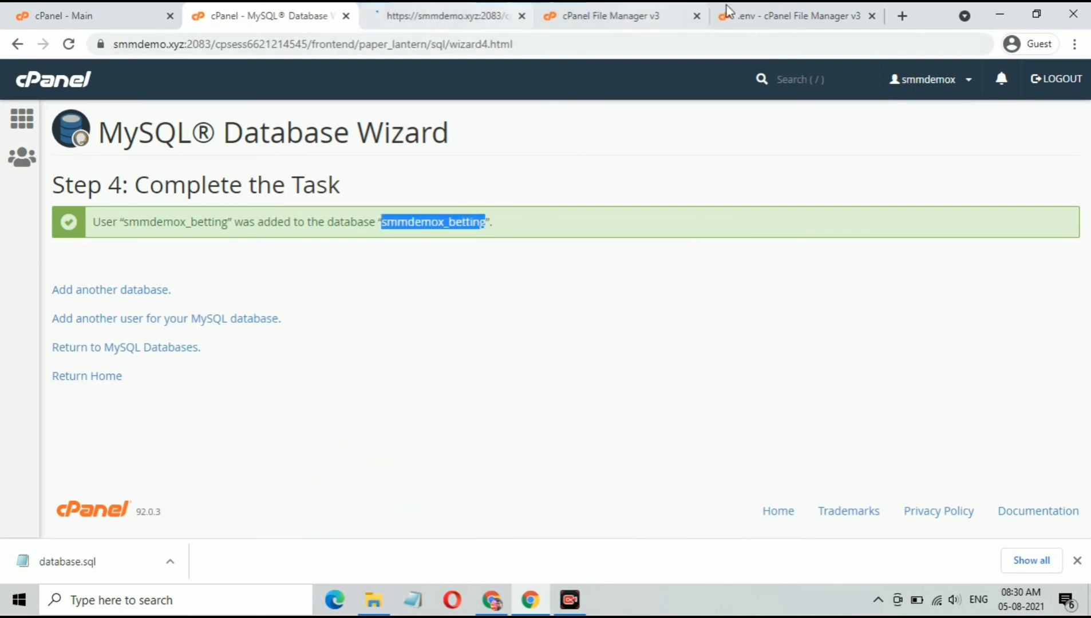
Set DB_USERNAME and DB_DATABASE to smmdemox_betting in the .env file, save the changes and close the editor.
{"action": "left_click", "coordinate": [753, 13]}
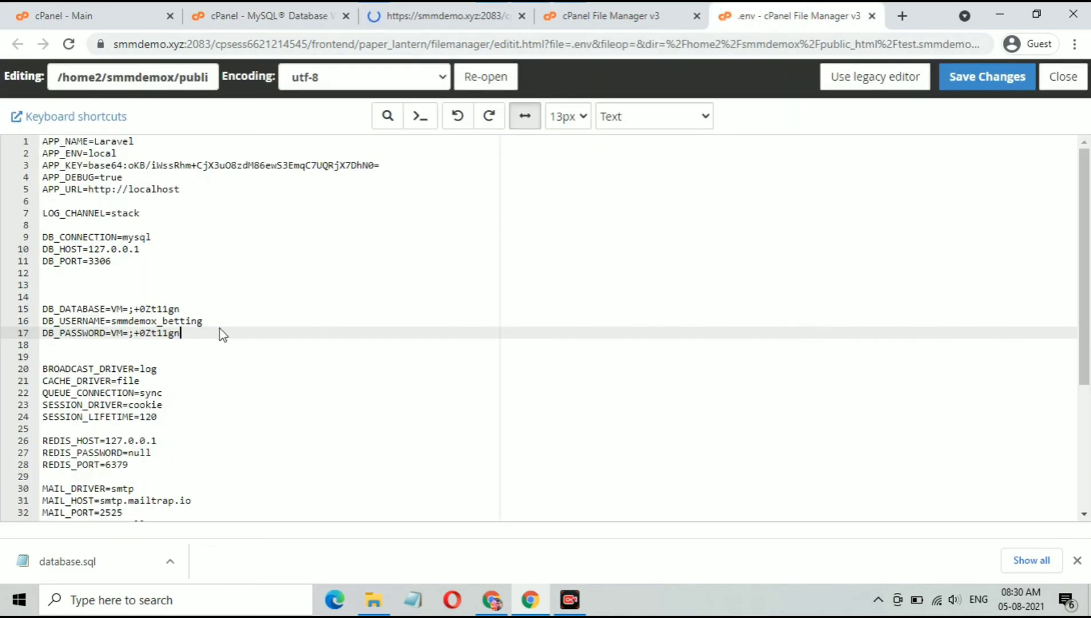
{"action": "left_click_drag", "start_coordinate": [223, 321], "coordinate": [112, 322]}
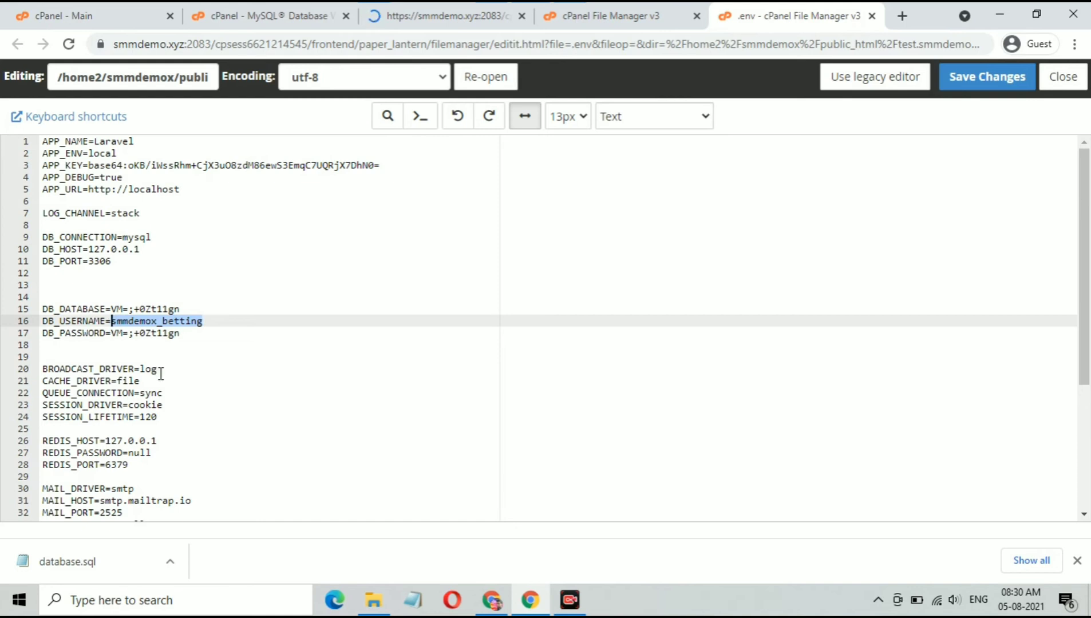
{"action": "key", "text": "ctrl+v"}
{"action": "left_click_drag", "start_coordinate": [182, 309], "coordinate": [114, 314]}
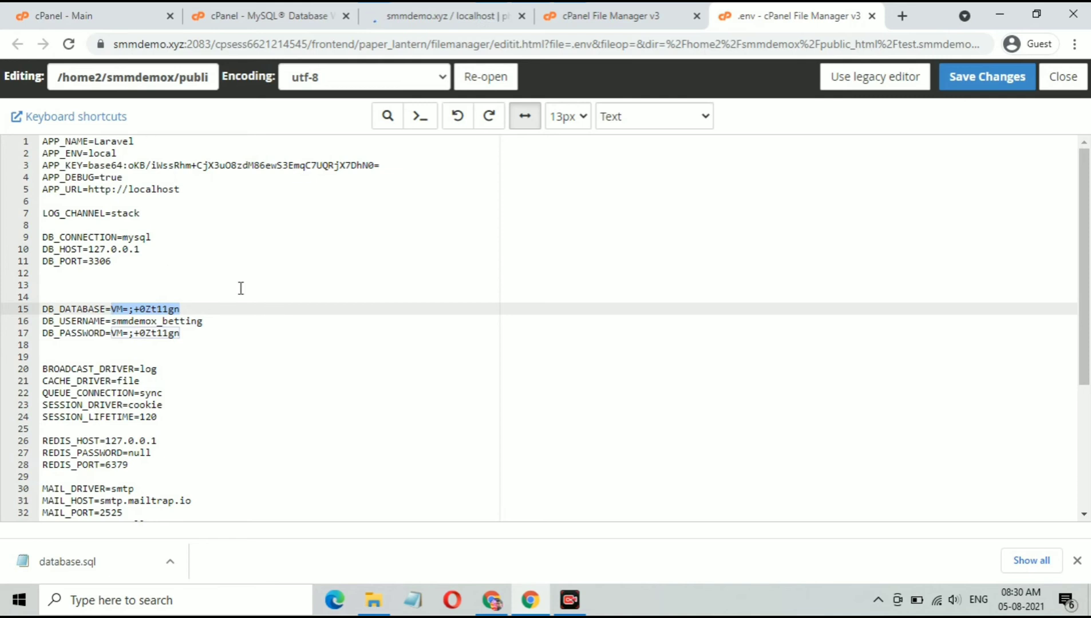
{"action": "key", "text": "ctrl+v"}
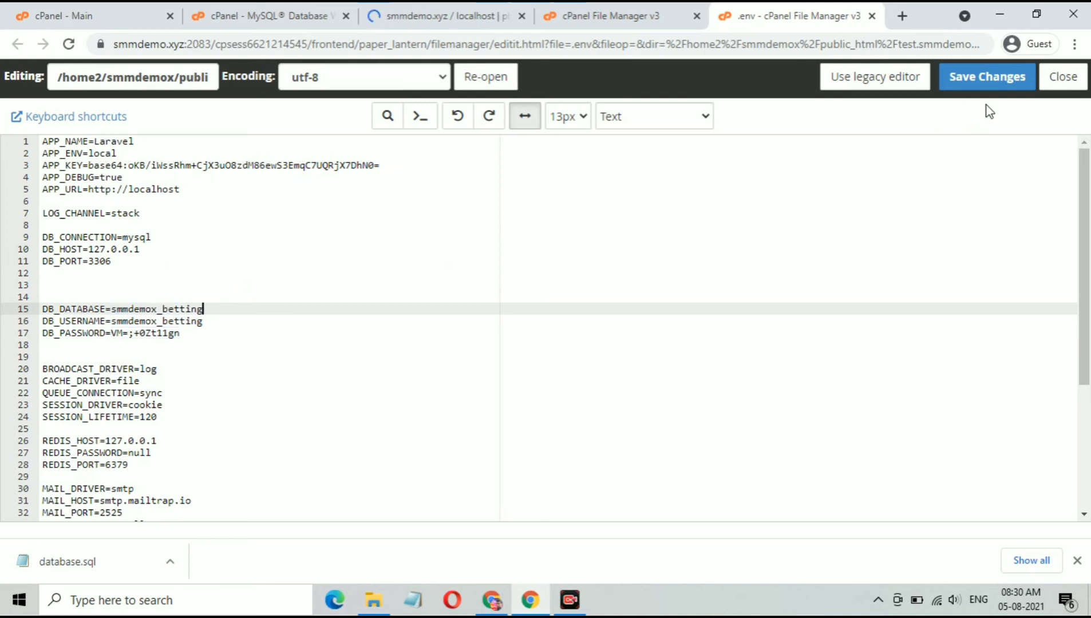
{"action": "left_click", "coordinate": [984, 86]}
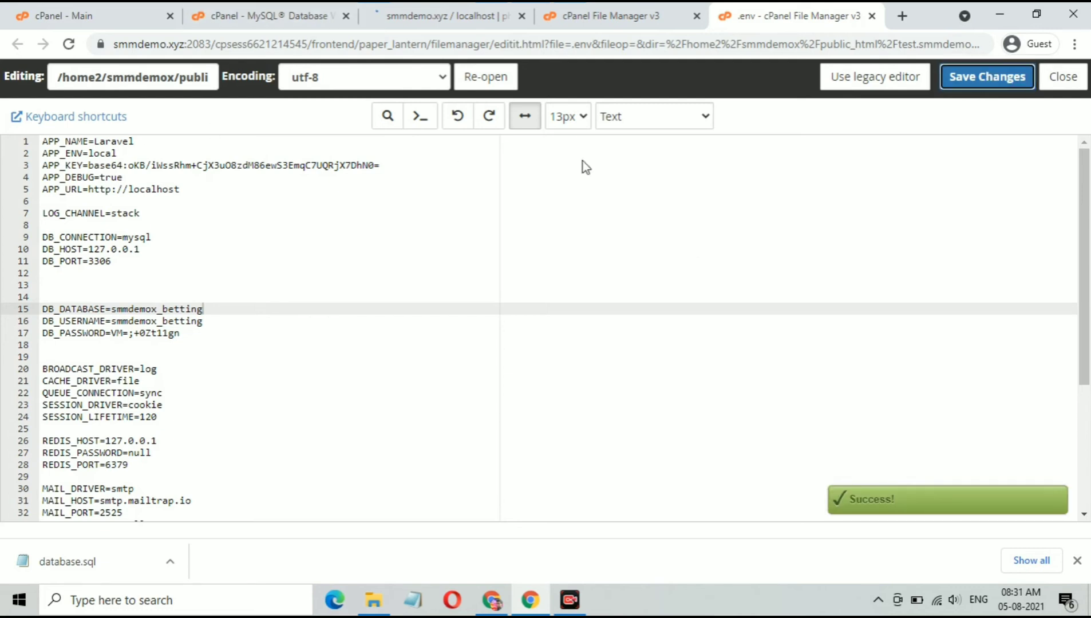
{"action": "left_click", "coordinate": [871, 21]}
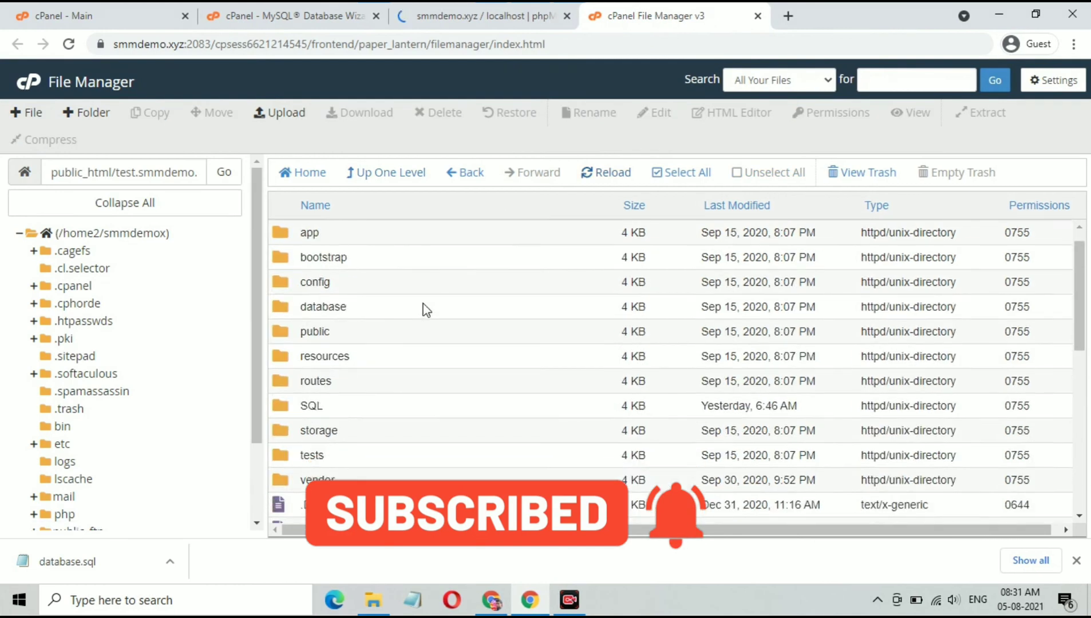
Switch to phpMyAdmin and open the import page of the smmdemox_betting database.
{"action": "scroll", "coordinate": [422, 304], "scroll_direction": "down", "scroll_amount": 8}
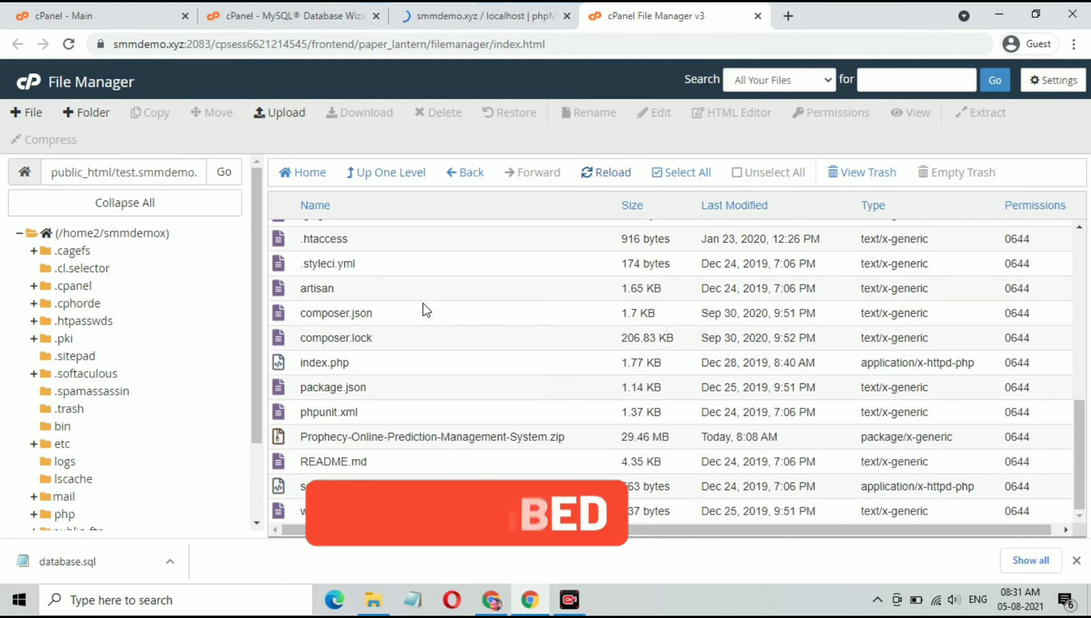
{"action": "left_click", "coordinate": [474, 19]}
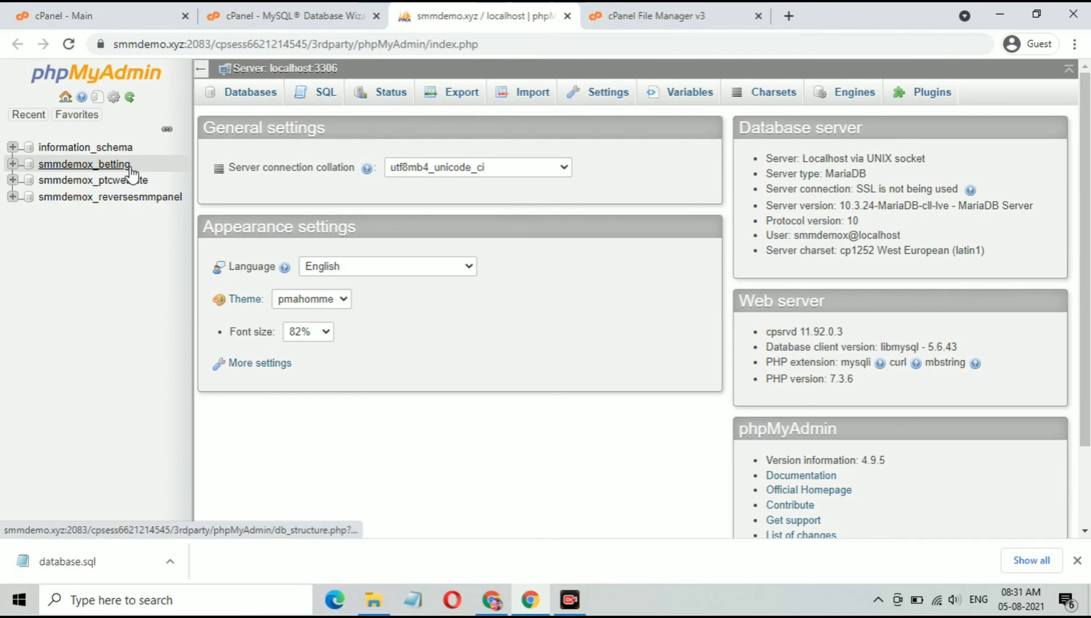
{"action": "left_click", "coordinate": [131, 168]}
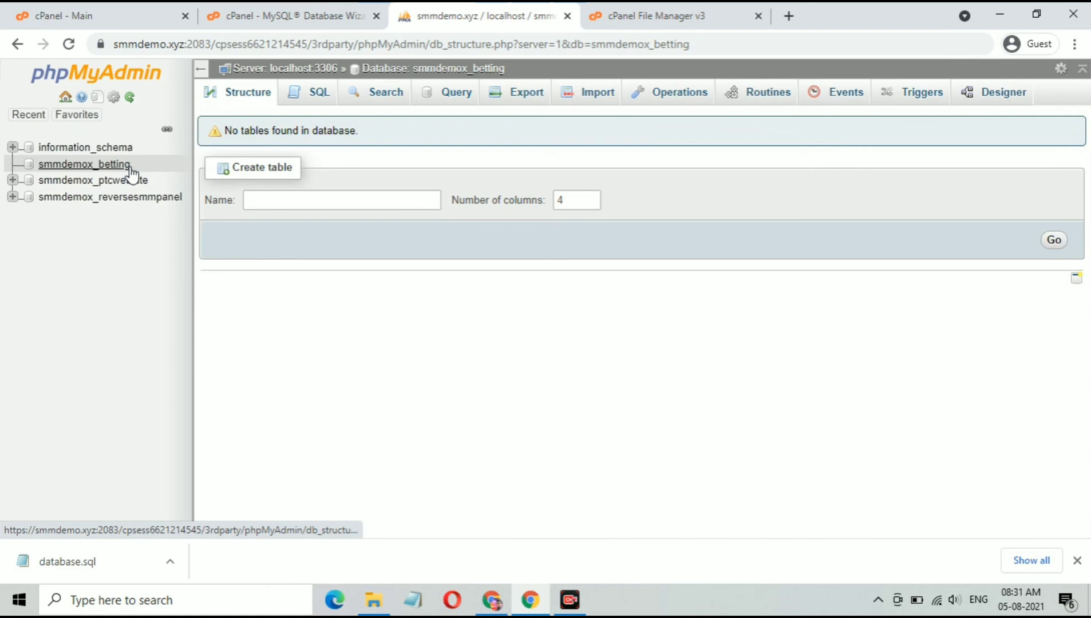
{"action": "left_click", "coordinate": [579, 98]}
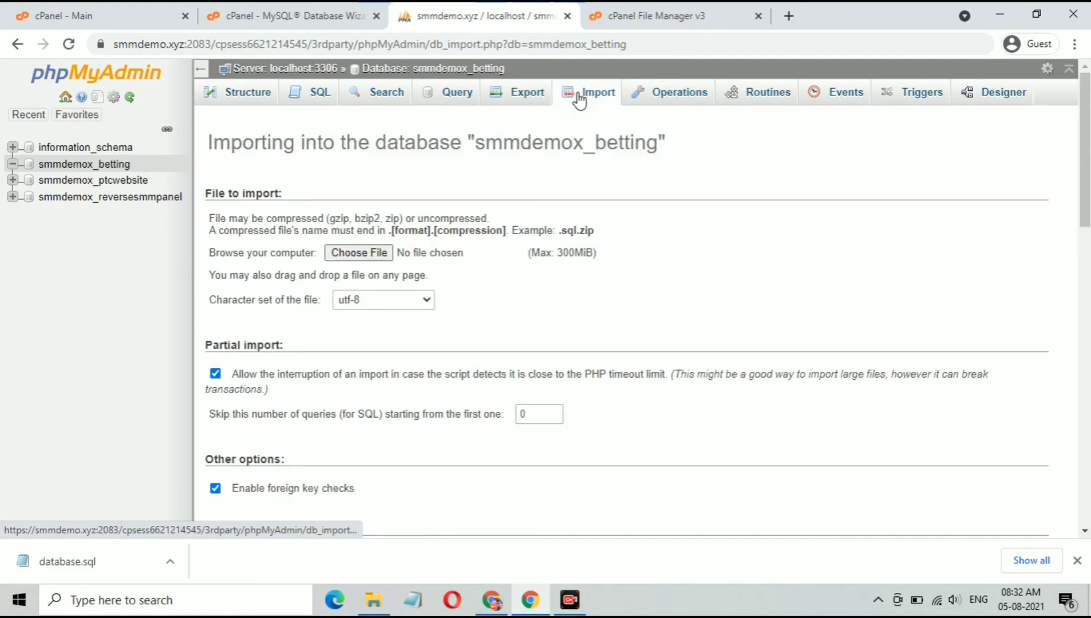
Choose the database SQL file from the Downloads folder and import it into smmdemox_betting in SQL format.
{"action": "left_click", "coordinate": [350, 254]}
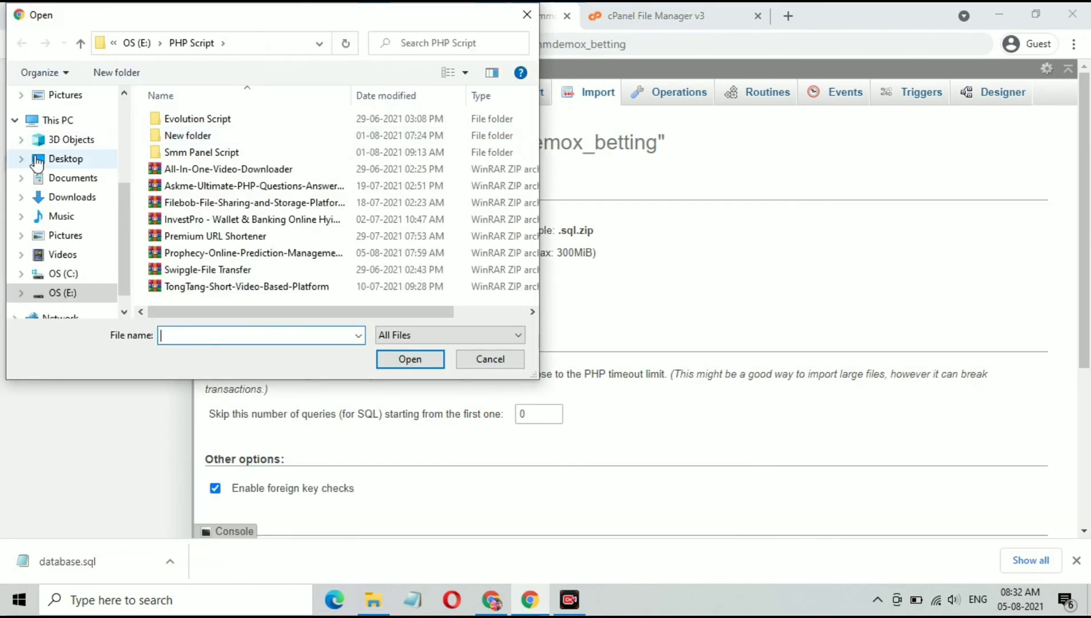
{"action": "left_click", "coordinate": [76, 199]}
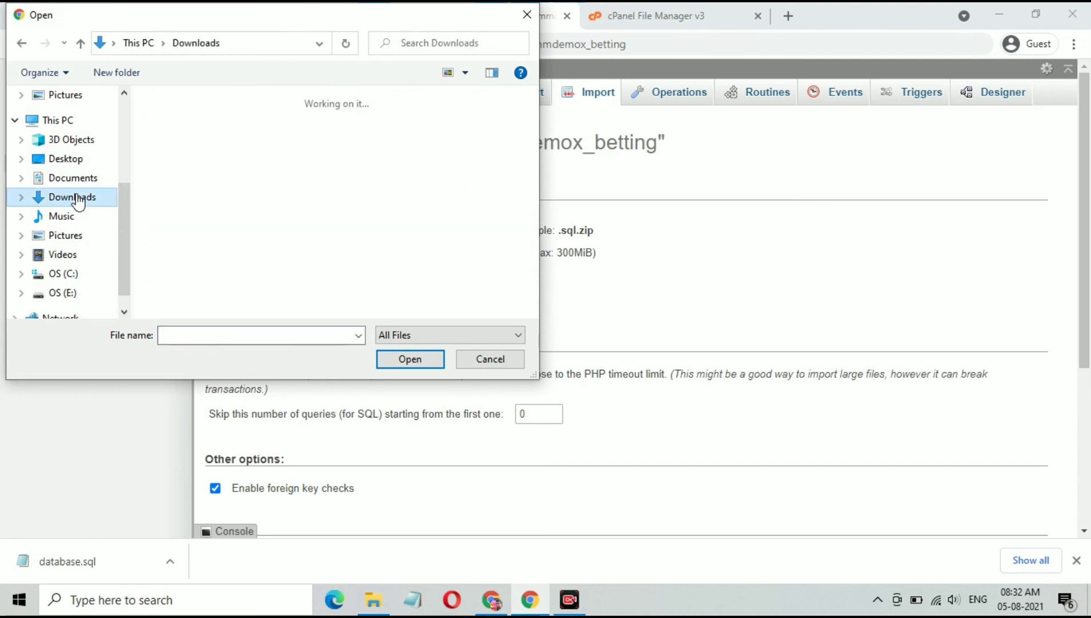
{"action": "left_click", "coordinate": [214, 175]}
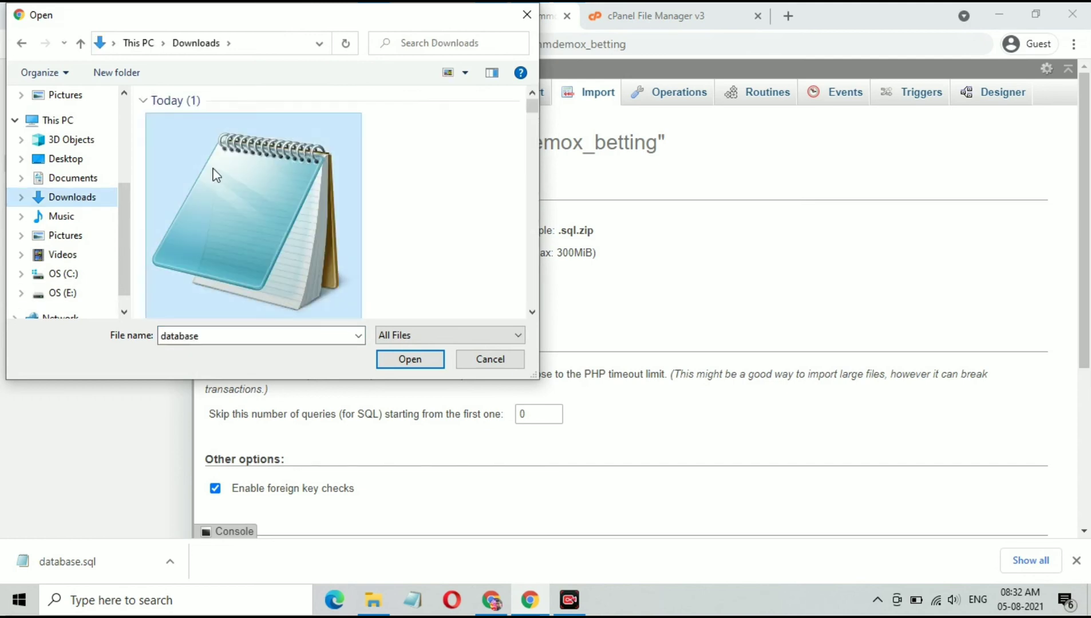
{"action": "left_click", "coordinate": [409, 360]}
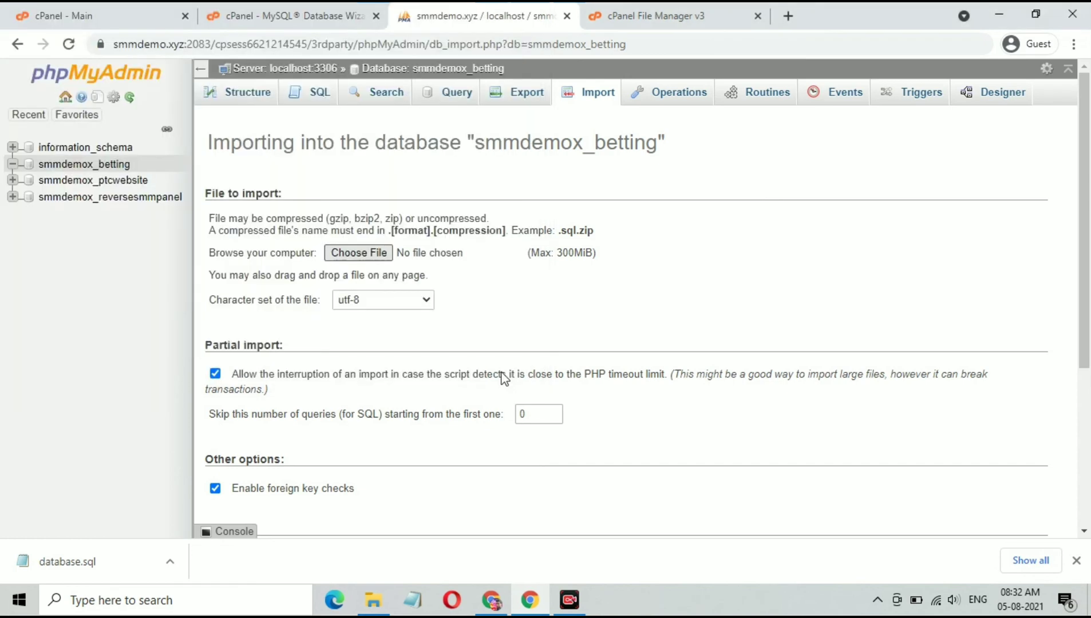
{"action": "left_click", "coordinate": [1075, 561]}
{"action": "scroll", "coordinate": [400, 412], "scroll_direction": "down", "scroll_amount": 4}
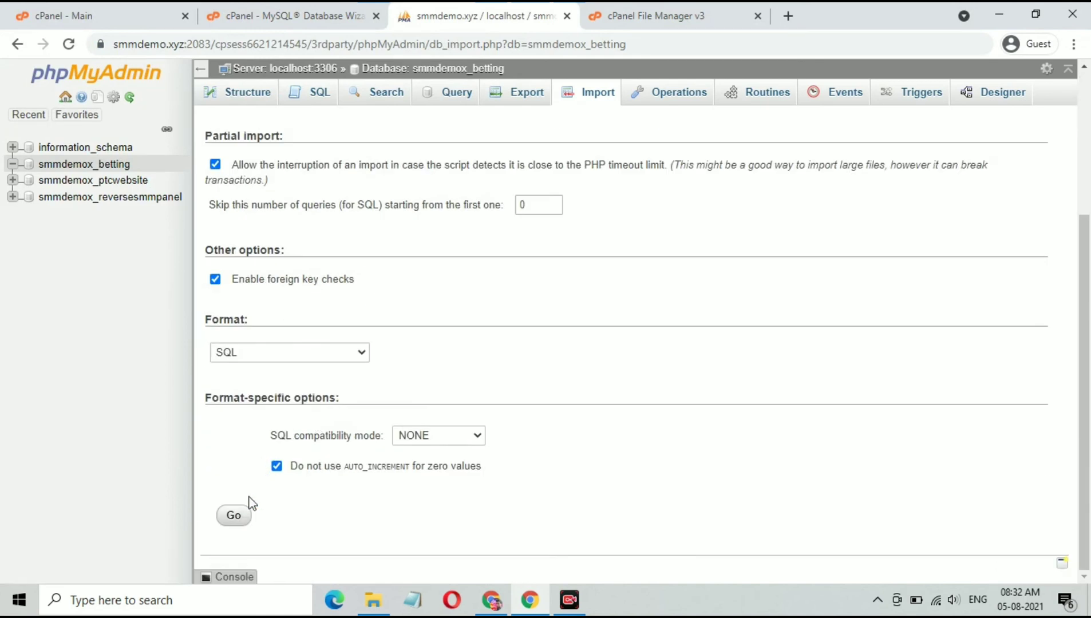
{"action": "left_click", "coordinate": [230, 522]}
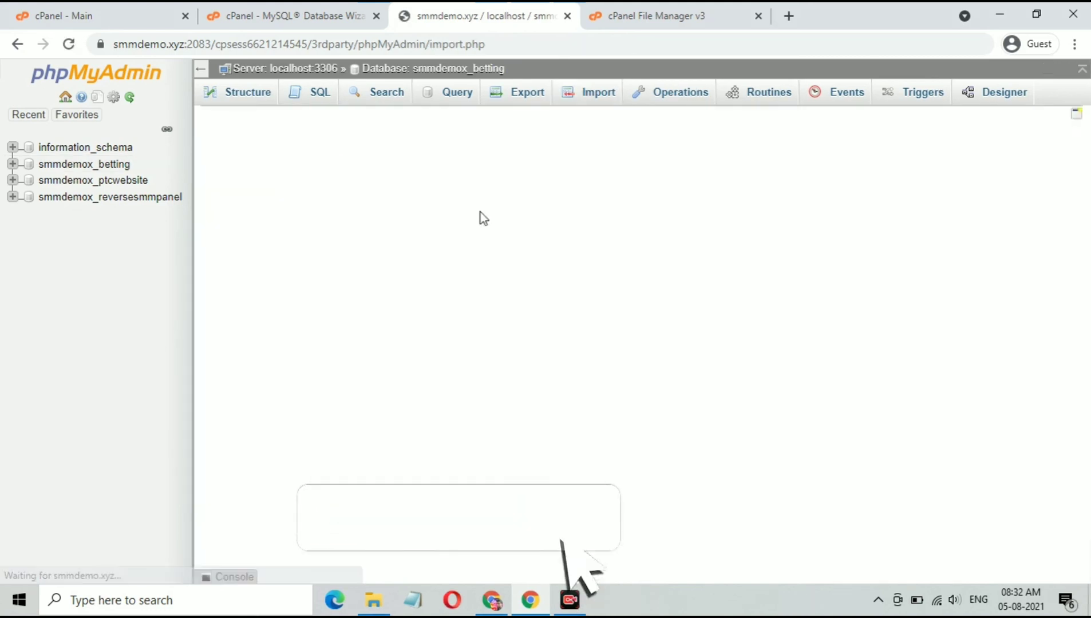
Return to the File Manager listing of the test.smmdemo.xyz folder.
{"action": "left_click", "coordinate": [664, 12]}
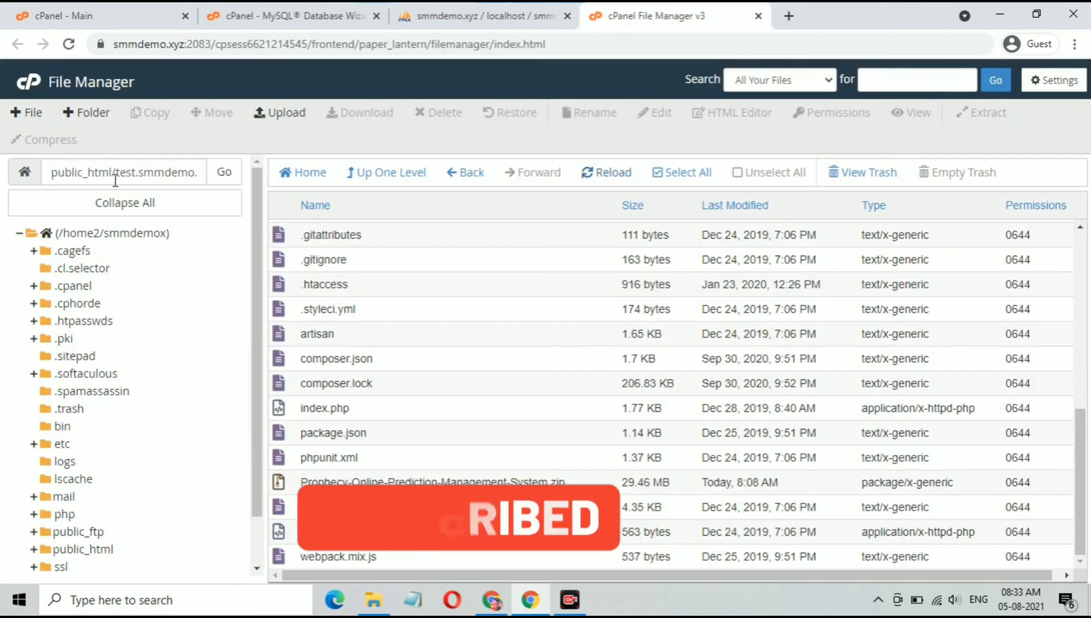